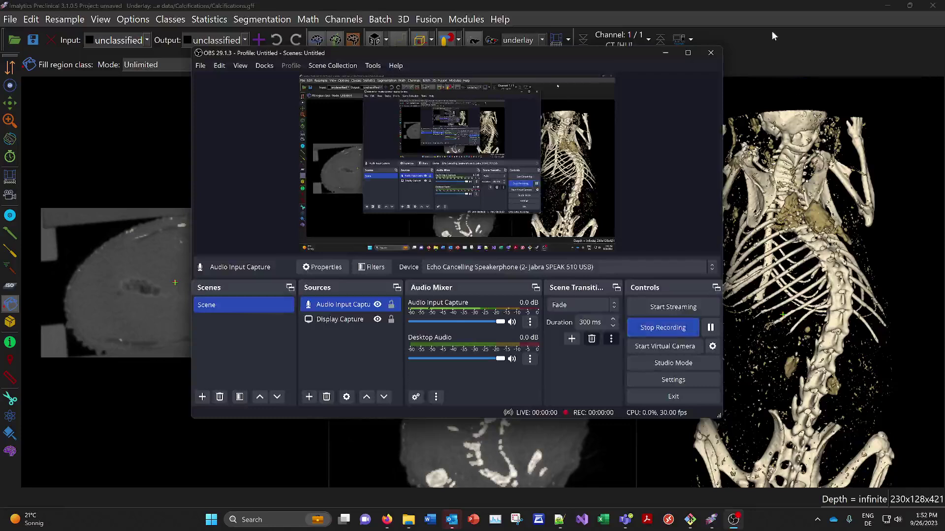
{"action": "left_click", "coordinate": [772, 32]}
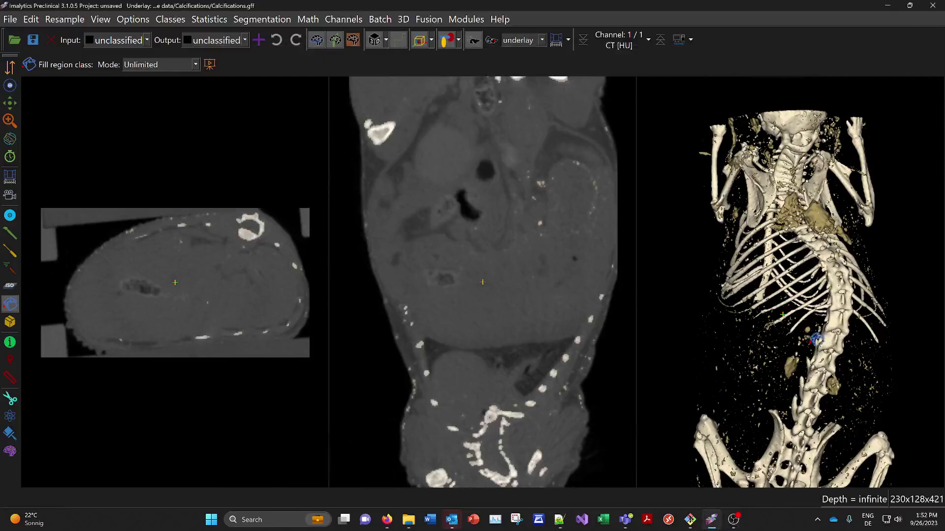
{"action": "middle_click_drag", "start_coordinate": [809, 335], "coordinate": [809, 320]}
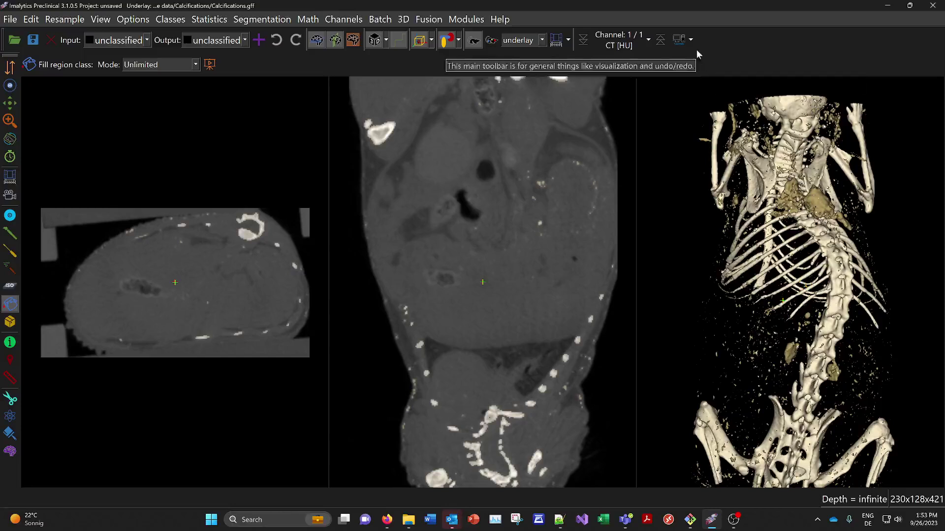
{"action": "left_click", "coordinate": [678, 44]}
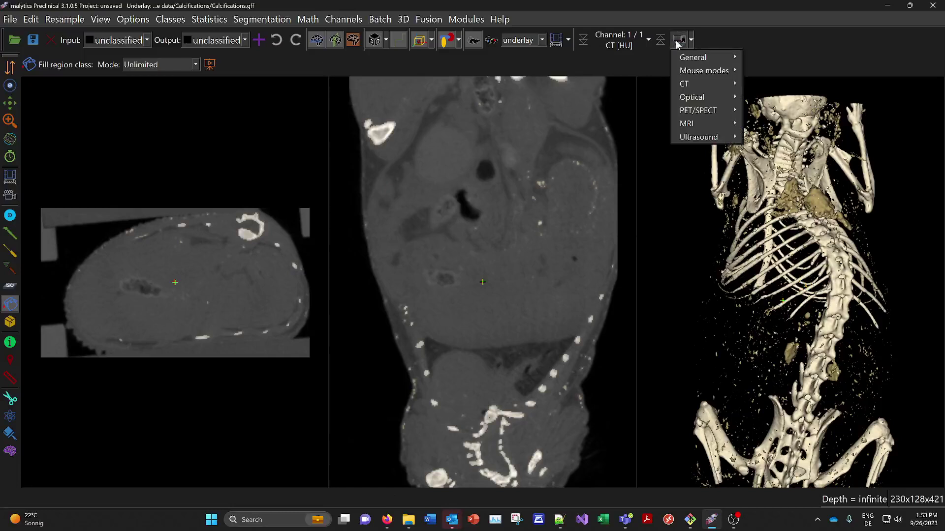
{"action": "mouse_move", "coordinate": [693, 87]}
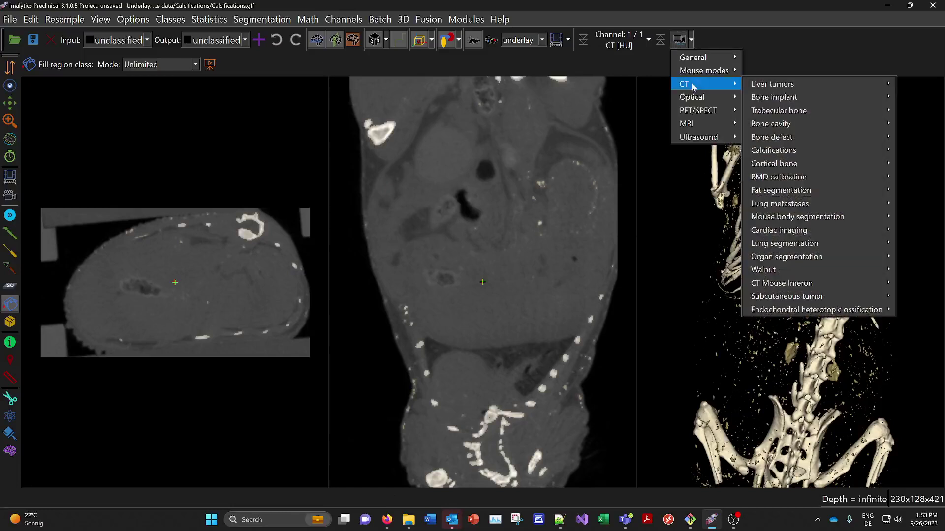
{"action": "mouse_move", "coordinate": [767, 151]}
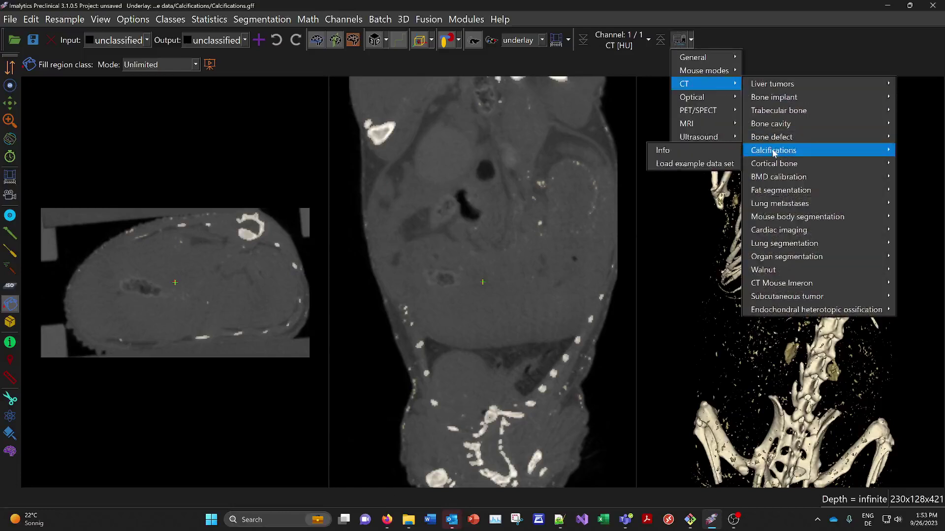
{"action": "left_click", "coordinate": [761, 8]}
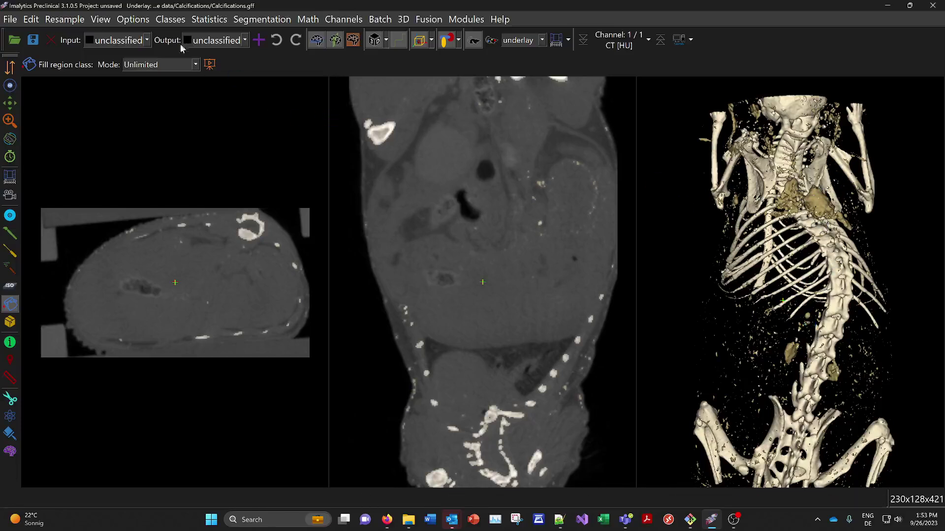
Step: Delete all existing segmentation classes from the Calcifications data set
{"action": "left_click", "coordinate": [168, 19]}
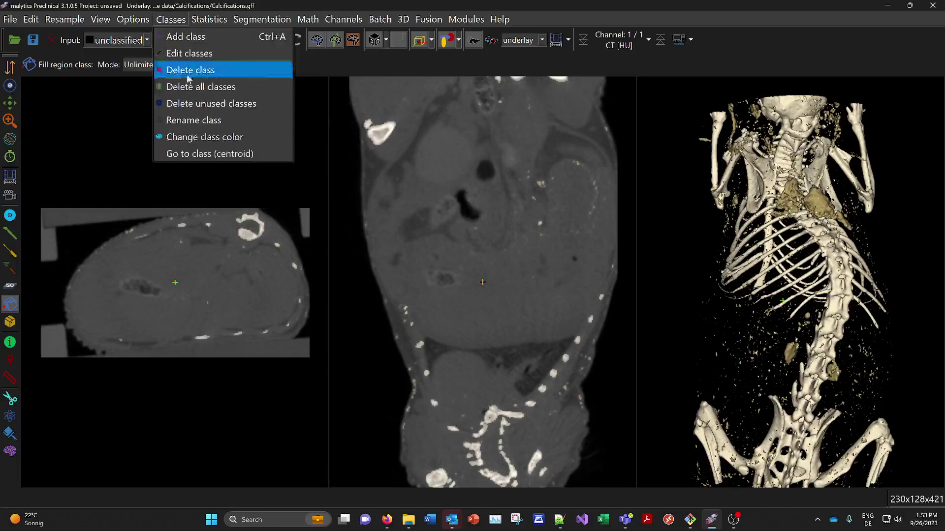
{"action": "left_click", "coordinate": [197, 87]}
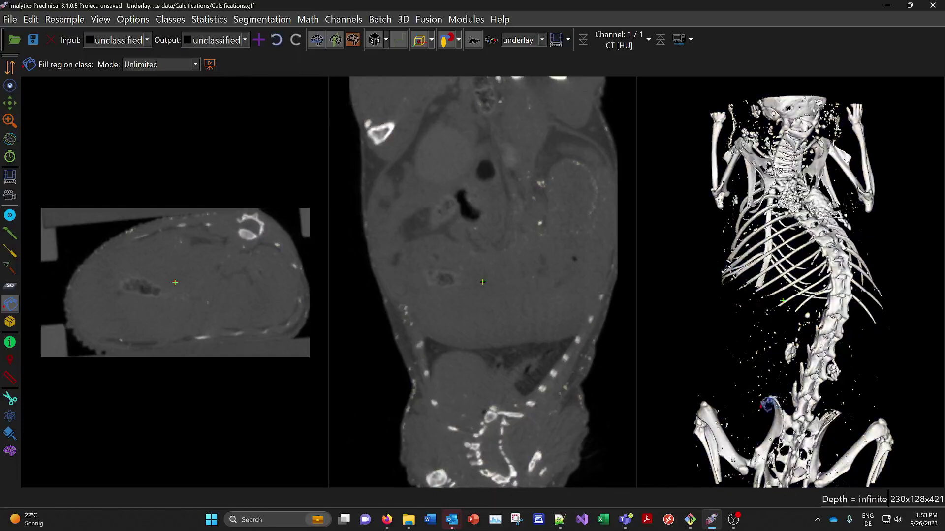
{"action": "left_click_drag", "start_coordinate": [818, 445], "coordinate": [777, 266]}
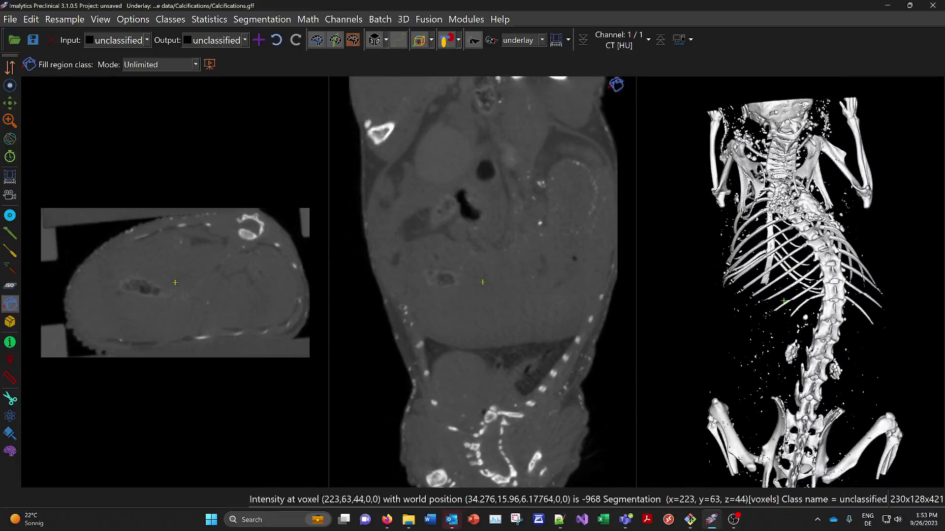
Step: Set the maximum of the CT underlay's windowing range to about 3002 HU
{"action": "left_click", "coordinate": [556, 41]}
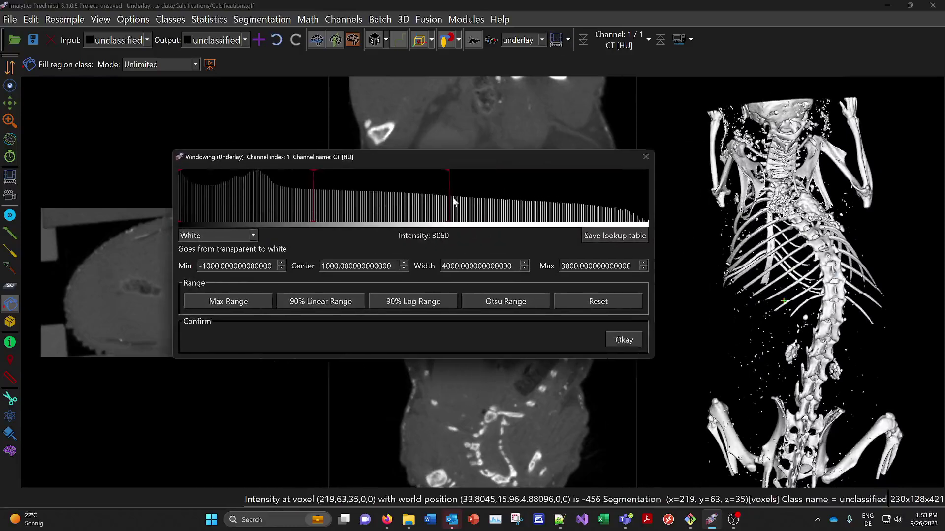
{"action": "left_click_drag", "start_coordinate": [453, 201], "coordinate": [451, 200]}
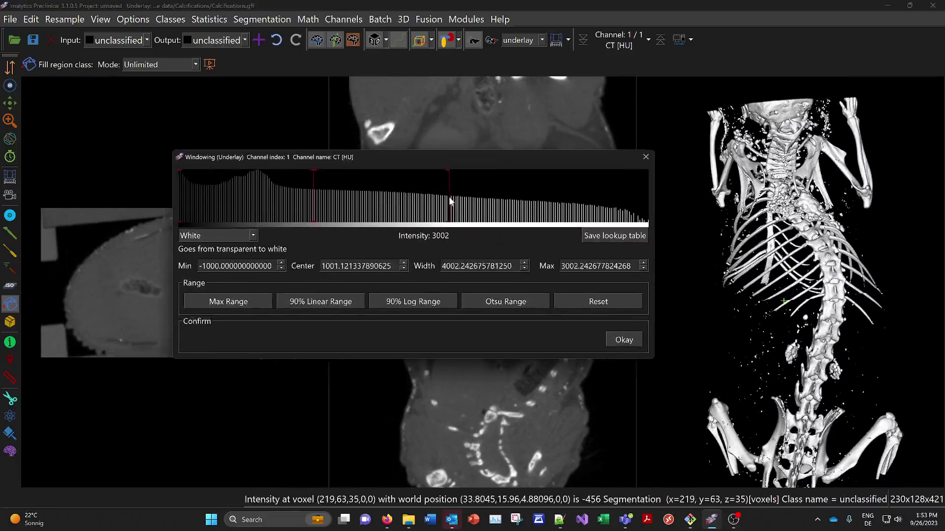
{"action": "left_click", "coordinate": [646, 158]}
Step: Switch the 3D underlay to MIP rendering and inspect the skeleton and calcifications from several angles
{"action": "left_click", "coordinate": [405, 20]}
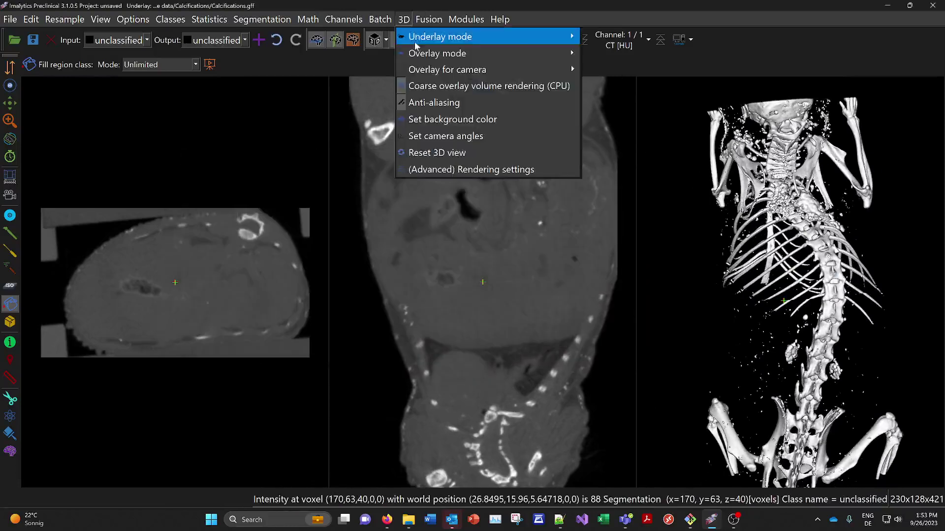
{"action": "mouse_move", "coordinate": [455, 34]}
{"action": "left_click", "coordinate": [642, 49]}
{"action": "middle_click_drag", "start_coordinate": [786, 353], "coordinate": [872, 237]}
{"action": "left_click_drag", "start_coordinate": [872, 237], "coordinate": [801, 202]}
{"action": "middle_click_drag", "start_coordinate": [745, 294], "coordinate": [792, 342]}
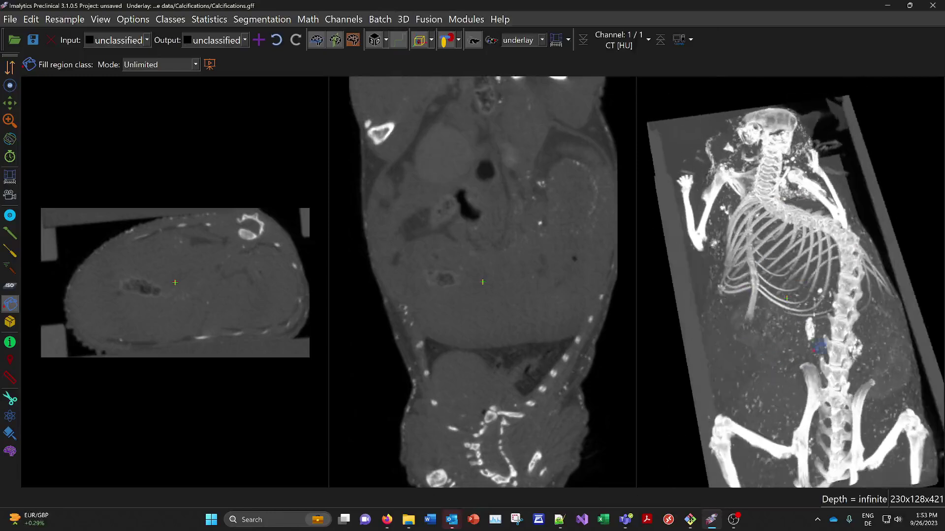
{"action": "left_click_drag", "start_coordinate": [819, 347], "coordinate": [753, 375]}
{"action": "left_click_drag", "start_coordinate": [772, 308], "coordinate": [762, 347]}
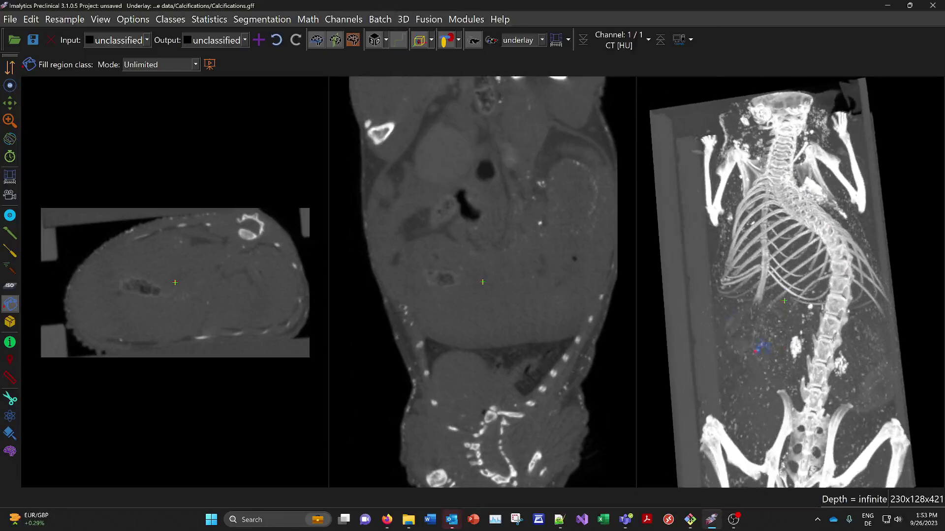
{"action": "left_click_drag", "start_coordinate": [776, 253], "coordinate": [768, 335]}
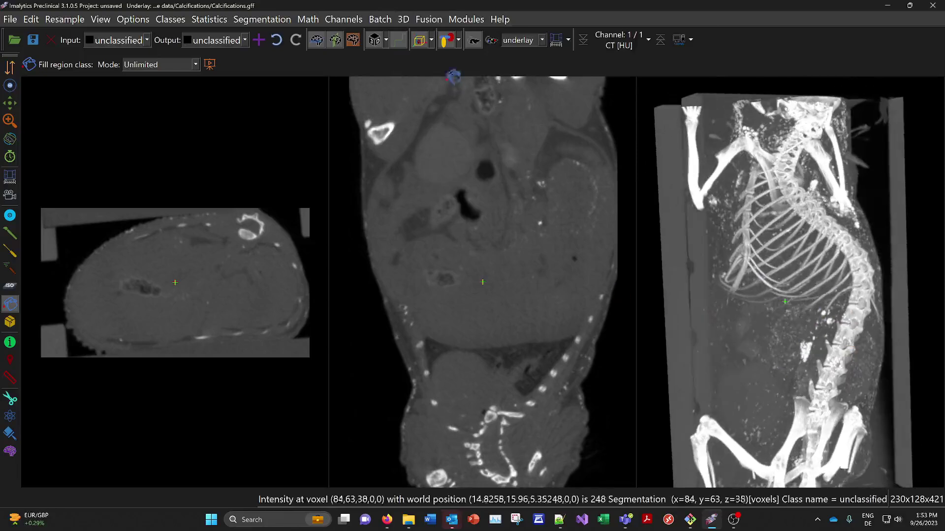
Step: Switch the 3D underlay back to Iso rendering
{"action": "left_click", "coordinate": [404, 20]}
{"action": "mouse_move", "coordinate": [555, 38]}
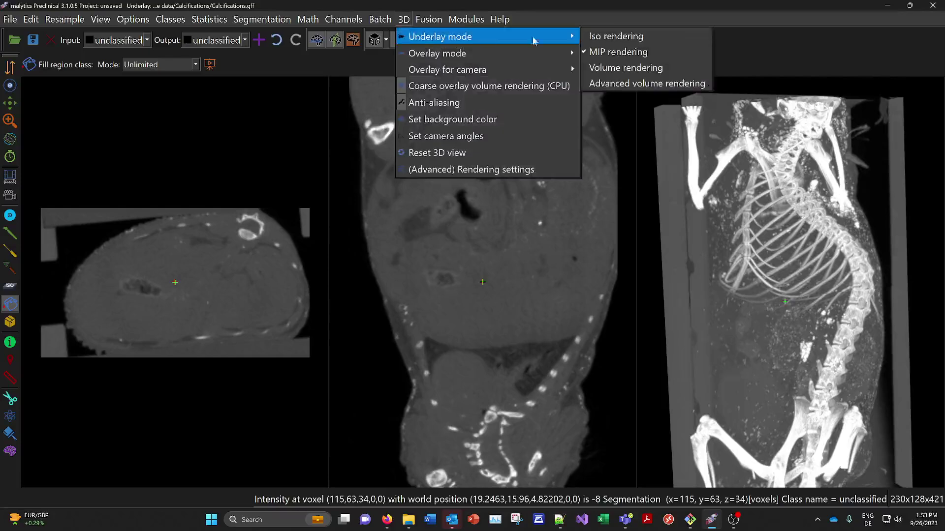
{"action": "left_click", "coordinate": [615, 36]}
{"action": "left_click_drag", "start_coordinate": [759, 294], "coordinate": [764, 304]}
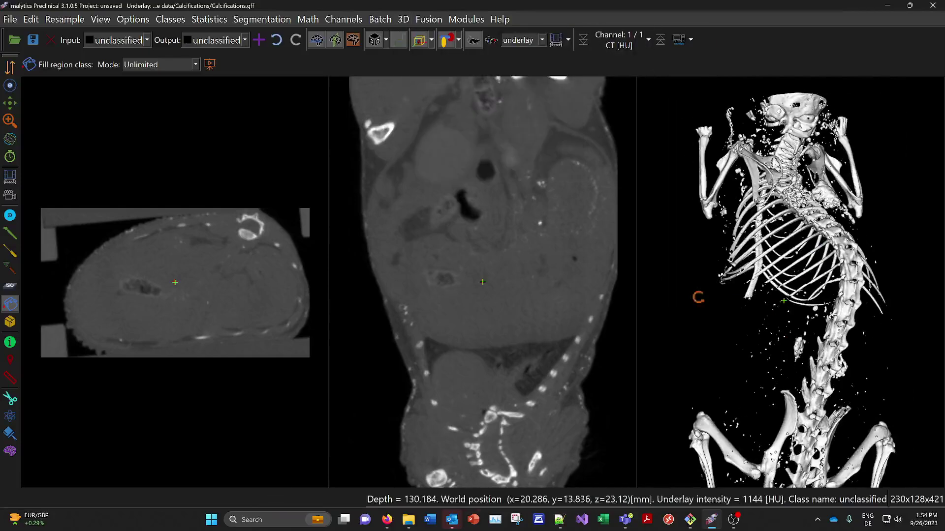
Step: Adjust the CT underlay's windowing to a minimum of about -890, a center of about 388 and a maximum of about 1666 HU
{"action": "left_click", "coordinate": [555, 40]}
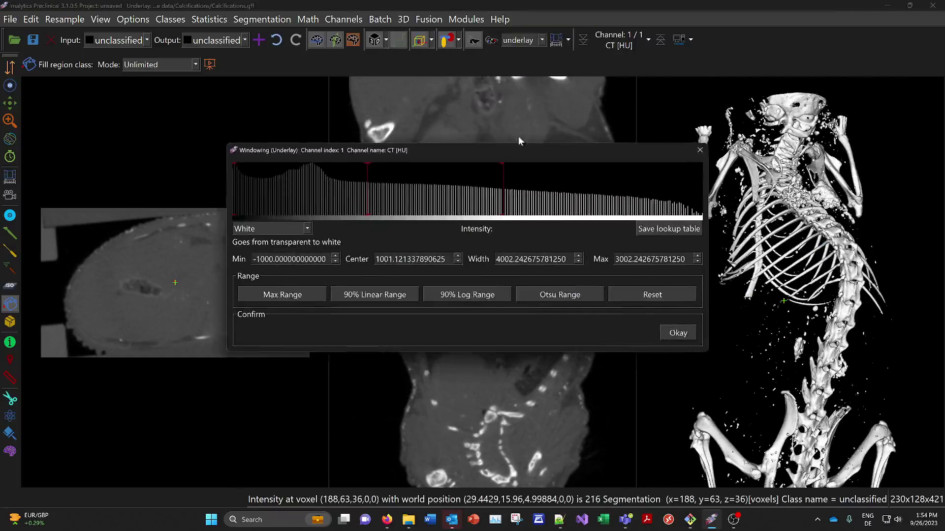
{"action": "left_click_drag", "start_coordinate": [504, 151], "coordinate": [448, 155]}
{"action": "left_click_drag", "start_coordinate": [310, 196], "coordinate": [268, 195]}
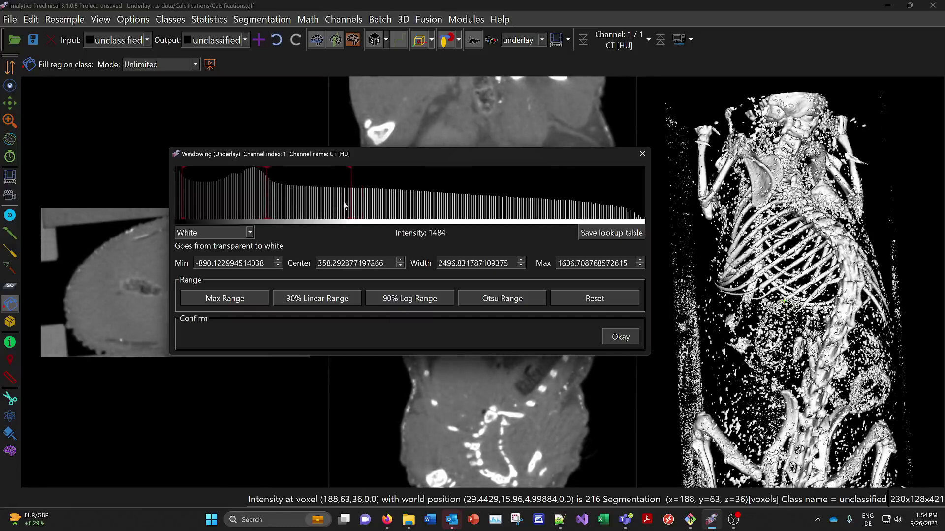
{"action": "left_click_drag", "start_coordinate": [350, 195], "coordinate": [357, 196]}
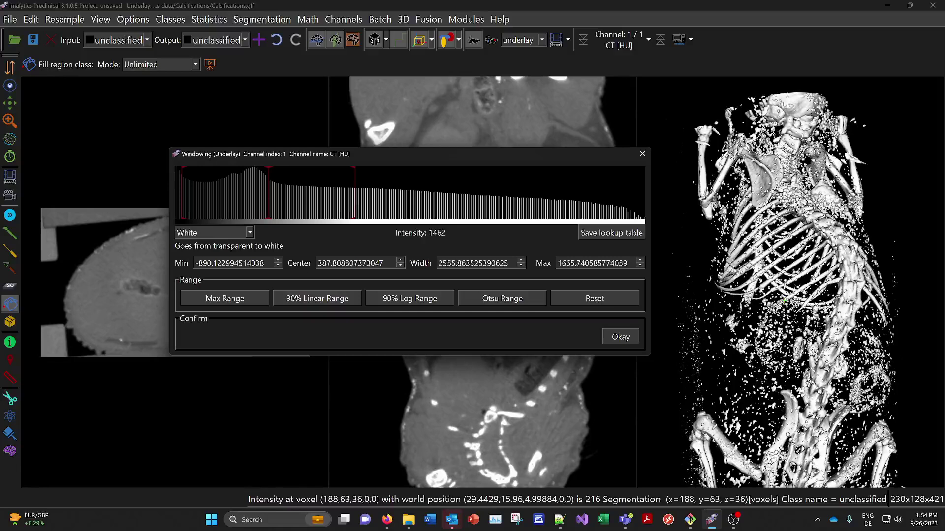
{"action": "left_click", "coordinate": [620, 338]}
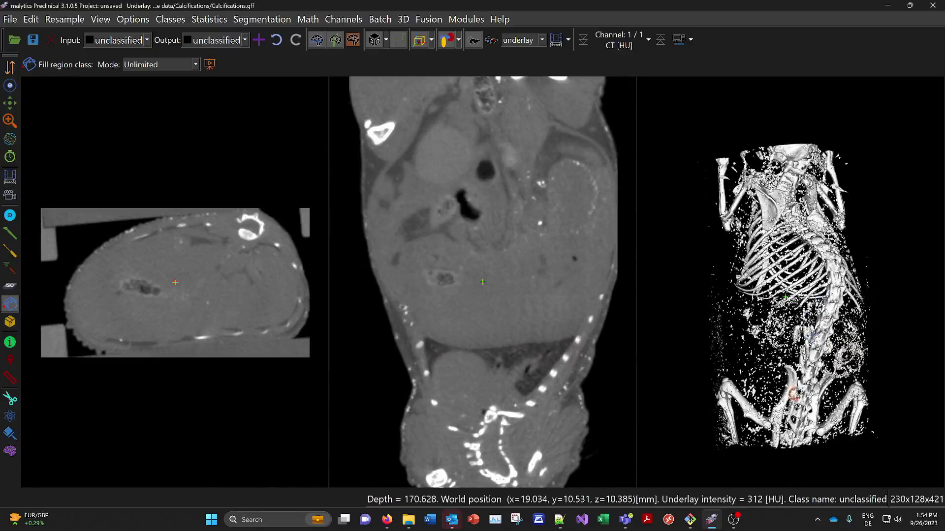
Step: Examine the calcifications in the abdominal soft tissue in the 2D slice views
{"action": "middle_click_drag", "start_coordinate": [790, 391], "coordinate": [761, 348]}
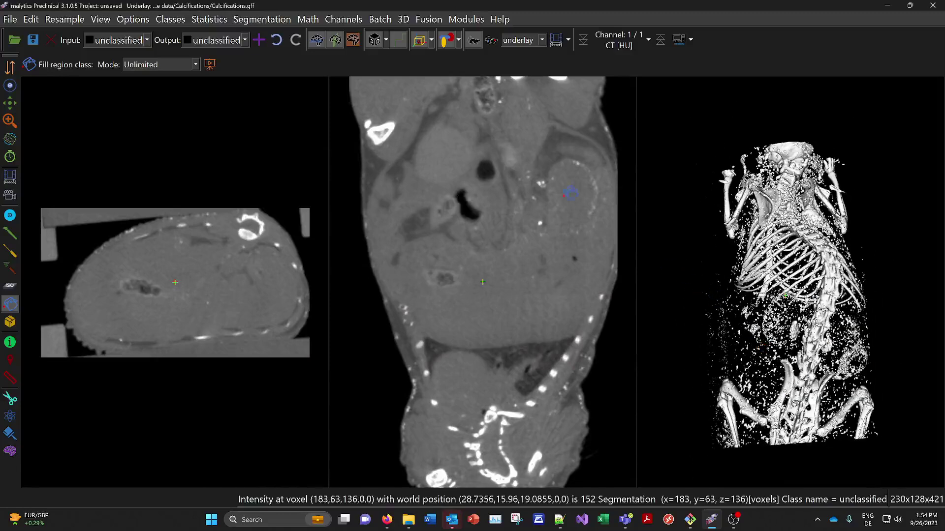
{"action": "middle_click", "coordinate": [567, 198]}
{"action": "right_click_drag", "start_coordinate": [468, 323], "coordinate": [467, 345]}
{"action": "middle_click", "coordinate": [448, 289]}
{"action": "scroll", "coordinate": [455, 286], "scroll_direction": "up", "scroll_amount": 3}
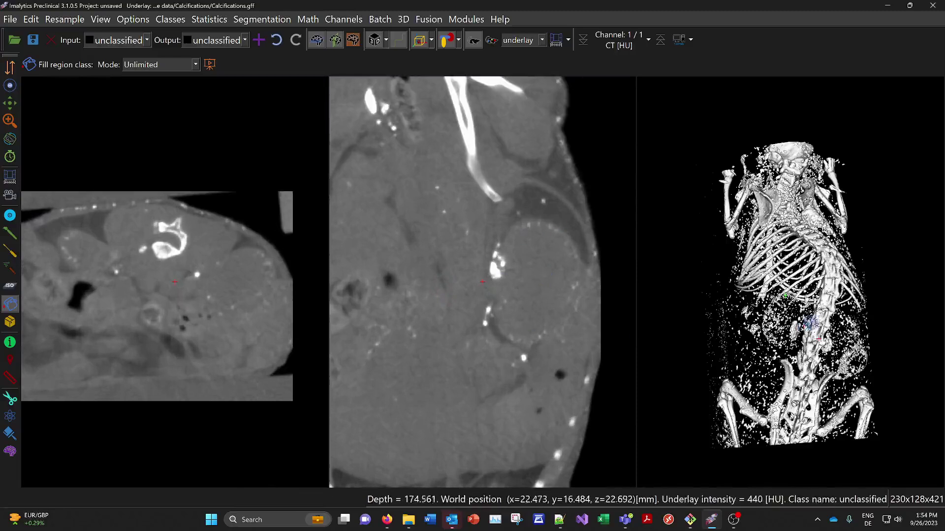
Step: Examine the calcifications around the shoulders, upper back and chest in the 2D slices and the 3D rendering
{"action": "middle_click_drag", "start_coordinate": [829, 245], "coordinate": [760, 323]}
{"action": "middle_click", "coordinate": [805, 225]}
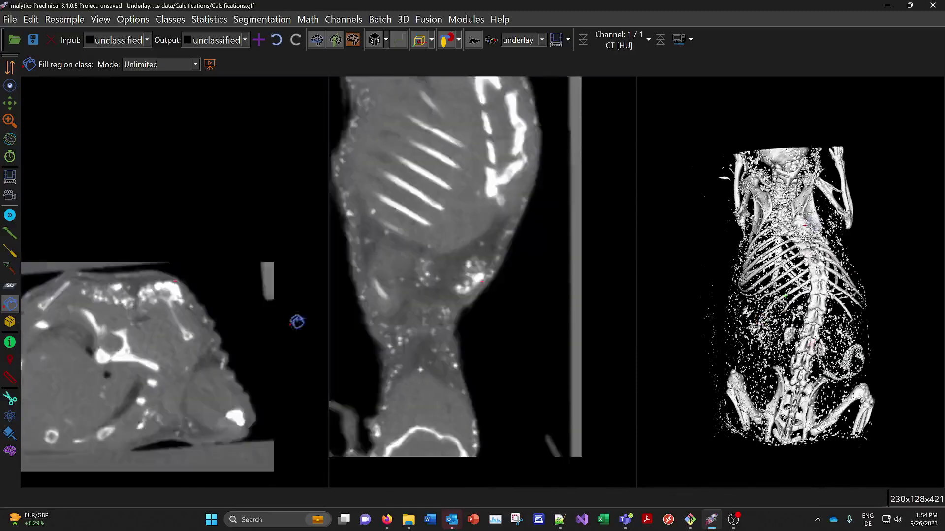
{"action": "scroll", "coordinate": [132, 298], "scroll_direction": "up", "scroll_amount": 4, "text": "ctrl"}
{"action": "middle_click", "coordinate": [133, 301]}
{"action": "scroll", "coordinate": [147, 297], "scroll_direction": "down", "scroll_amount": 5}
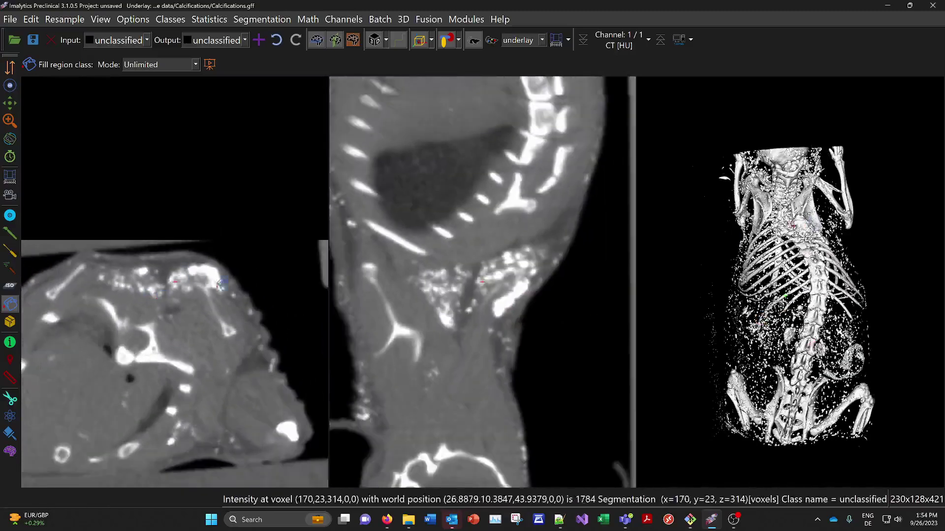
{"action": "middle_click", "coordinate": [469, 266]}
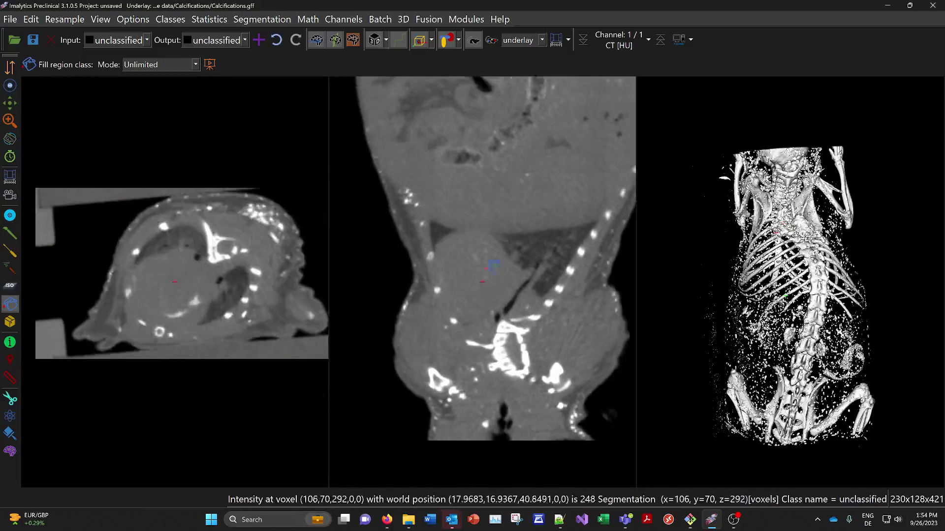
{"action": "scroll", "coordinate": [482, 268], "scroll_direction": "up", "scroll_amount": 1, "text": "ctrl"}
{"action": "scroll", "coordinate": [140, 284], "scroll_direction": "up", "scroll_amount": 3}
{"action": "scroll", "coordinate": [150, 288], "scroll_direction": "down", "scroll_amount": 4}
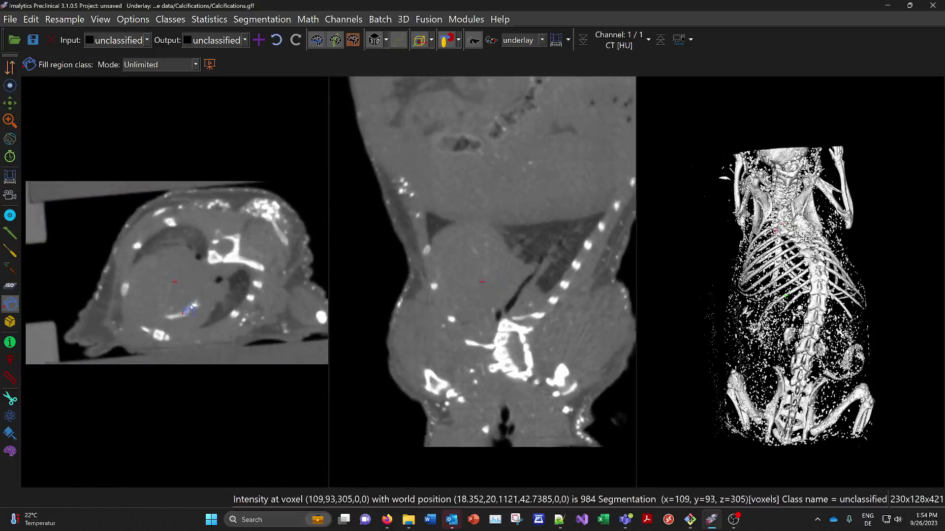
{"action": "scroll", "coordinate": [185, 280], "scroll_direction": "up", "scroll_amount": 7}
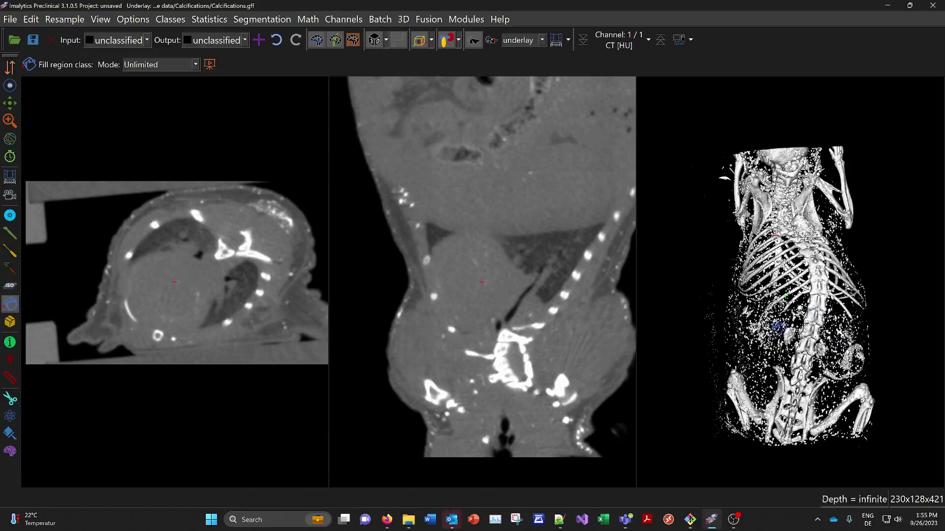
{"action": "left_click_drag", "start_coordinate": [775, 327], "coordinate": [776, 363]}
{"action": "right_click_drag", "start_coordinate": [515, 322], "coordinate": [310, 312]}
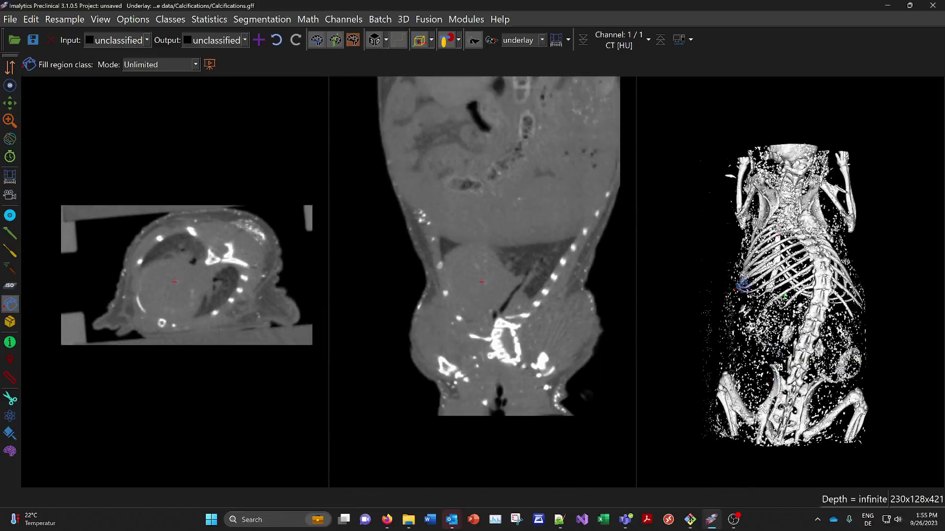
{"action": "left_click_drag", "start_coordinate": [780, 291], "coordinate": [806, 309]}
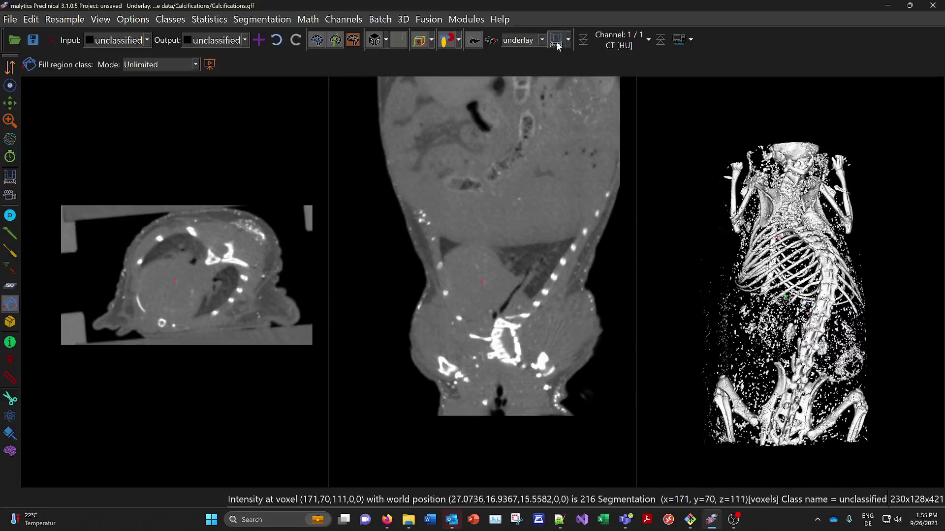
Step: Add a new segmentation class named Tmp
{"action": "right_click", "coordinate": [517, 210]}
{"action": "left_click", "coordinate": [544, 221]}
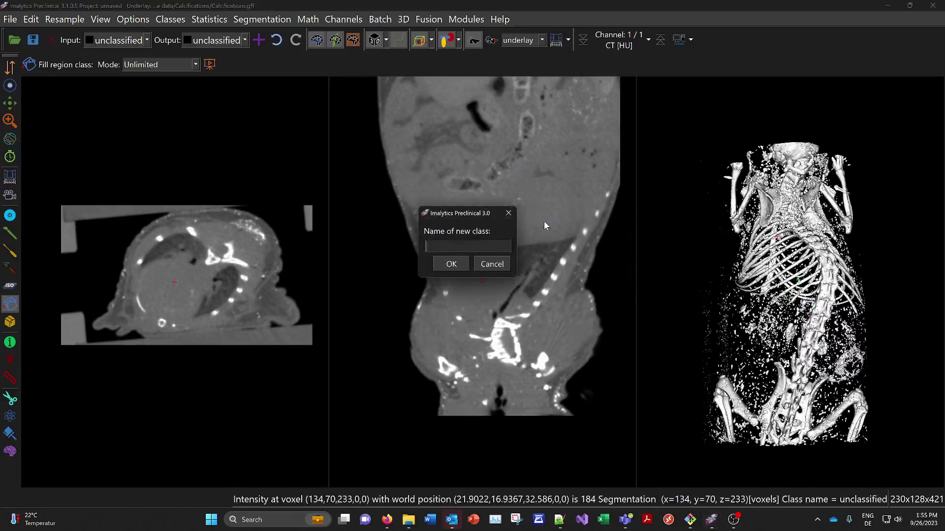
{"action": "type", "text": "Tmp"}
{"action": "key", "text": "Return"}
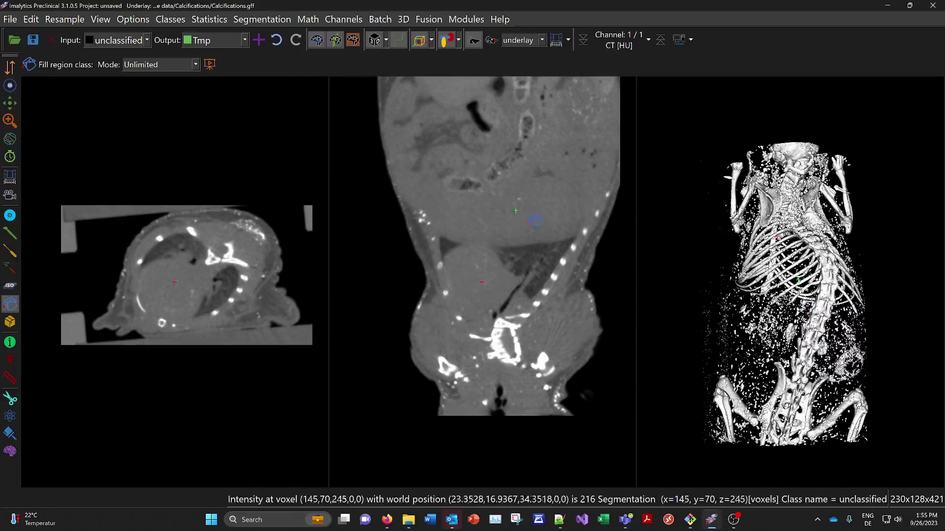
Step: Assign all underlay voxels above a threshold of 400 HU to the Tmp class
{"action": "right_click", "coordinate": [497, 207]}
{"action": "mouse_move", "coordinate": [546, 244]}
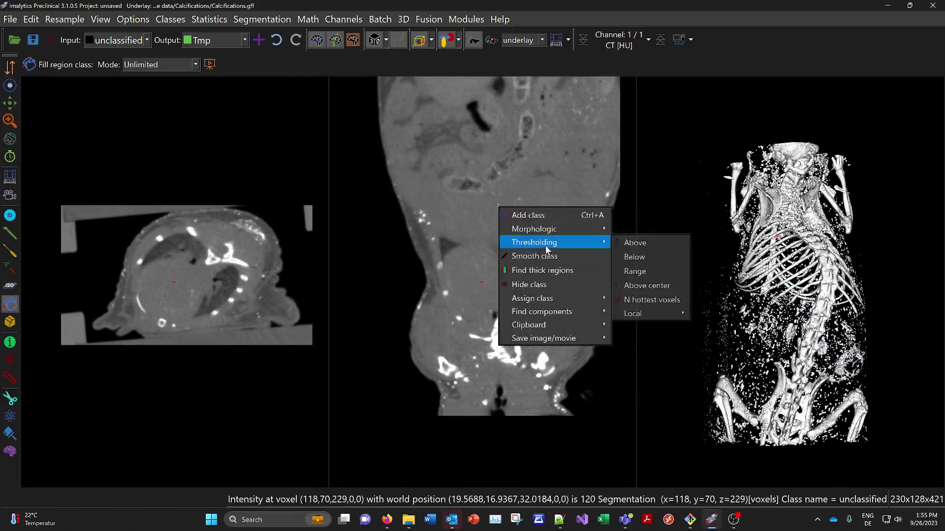
{"action": "left_click", "coordinate": [628, 243]}
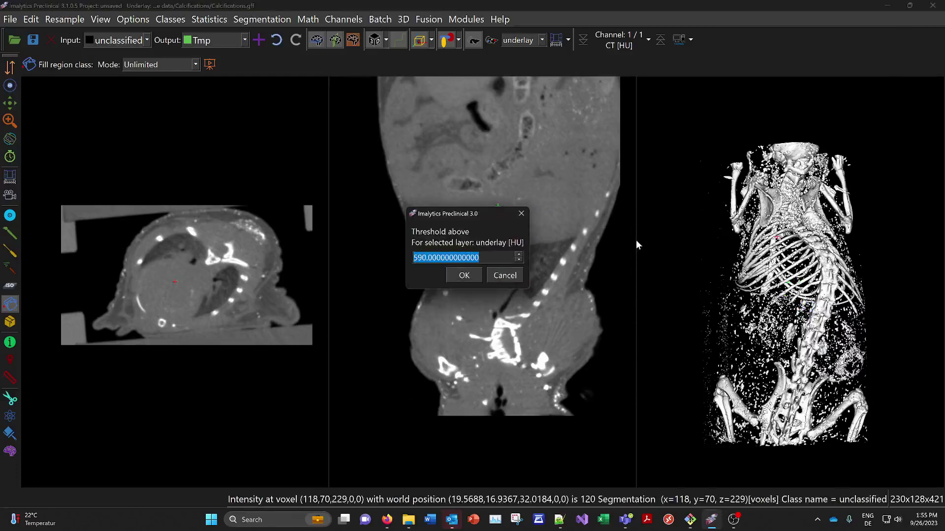
{"action": "type", "text": "400"}
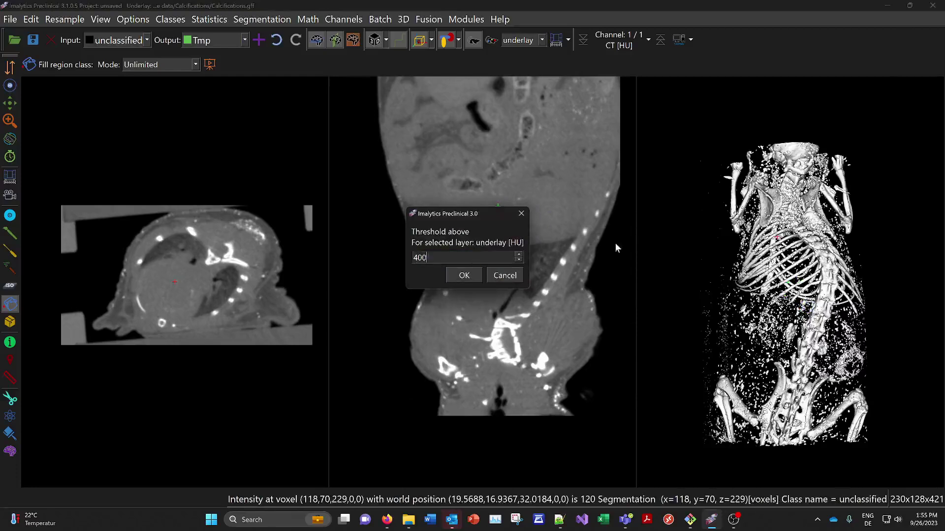
{"action": "left_click", "coordinate": [465, 276]}
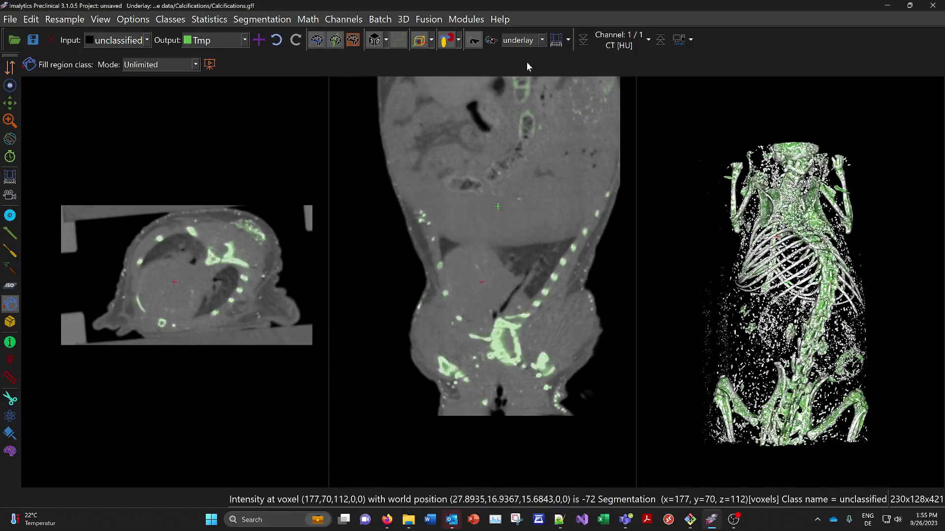
Step: Hide the CT underlay and inspect the thresholded Tmp segmentation in the 3D rendering
{"action": "left_click", "coordinate": [474, 41]}
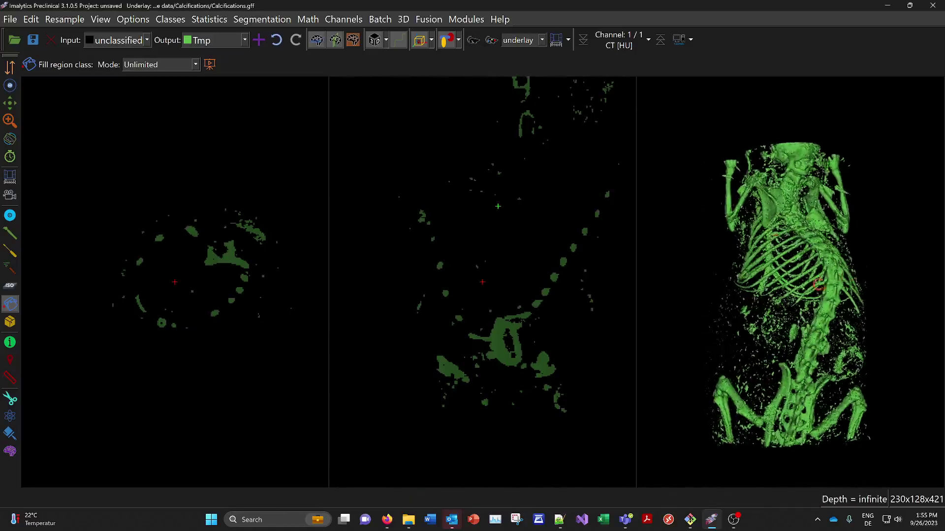
{"action": "left_click_drag", "start_coordinate": [830, 278], "coordinate": [812, 326]}
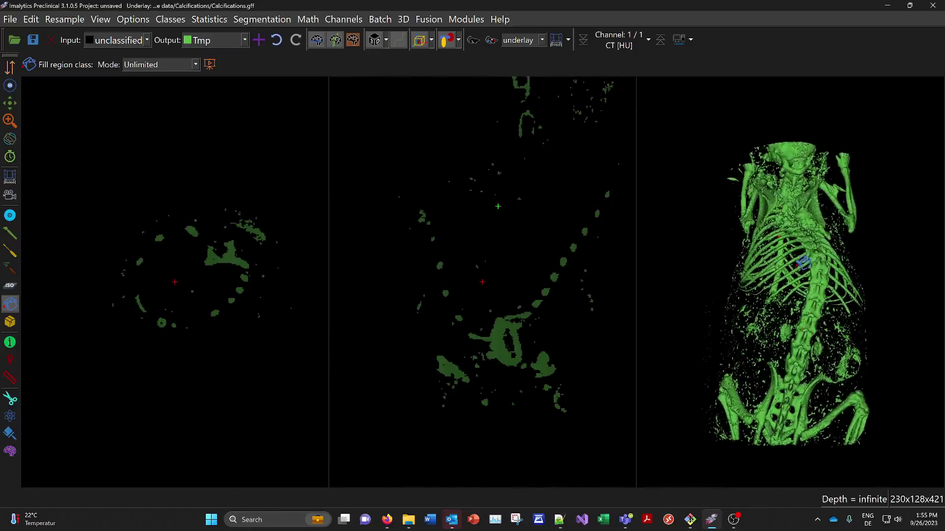
{"action": "scroll", "coordinate": [804, 262], "scroll_direction": "up", "scroll_amount": 2}
{"action": "scroll", "coordinate": [804, 262], "scroll_direction": "down", "scroll_amount": 2}
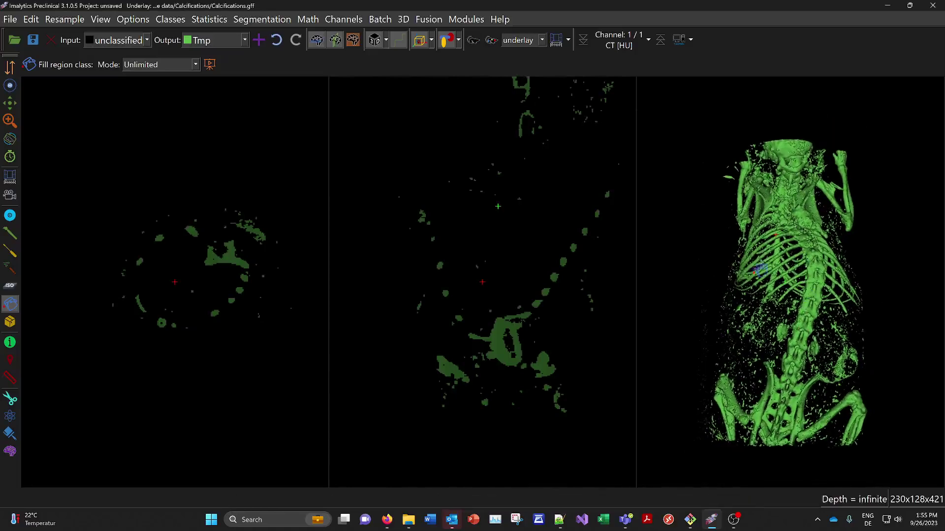
Step: Add a class named Bone and region-fill the forelimb beside the large upper-back calcifications with it
{"action": "left_click", "coordinate": [259, 40]}
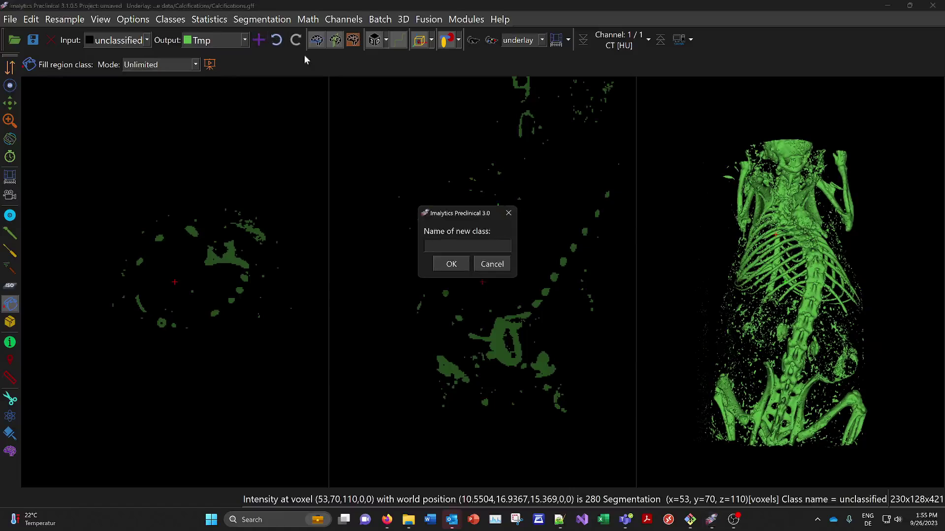
{"action": "type", "text": "Bone"}
{"action": "key", "text": "Return"}
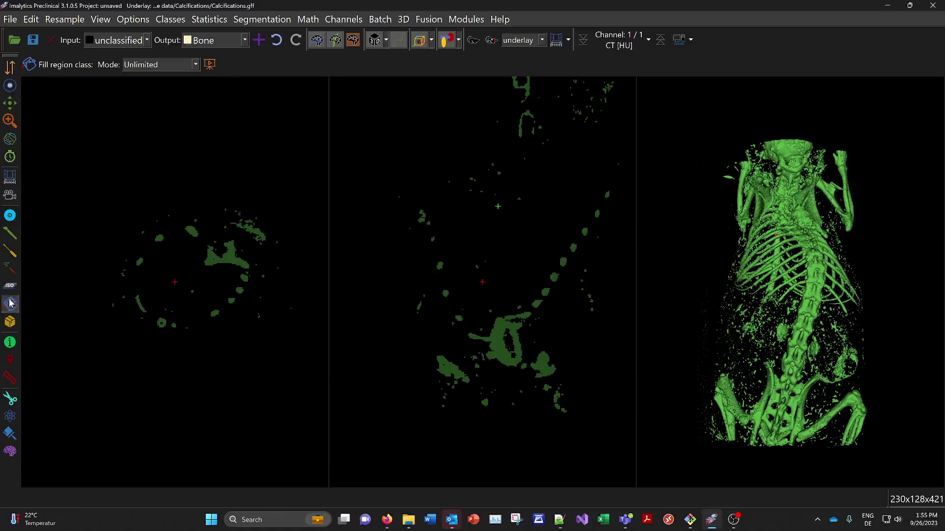
{"action": "left_click", "coordinate": [840, 189]}
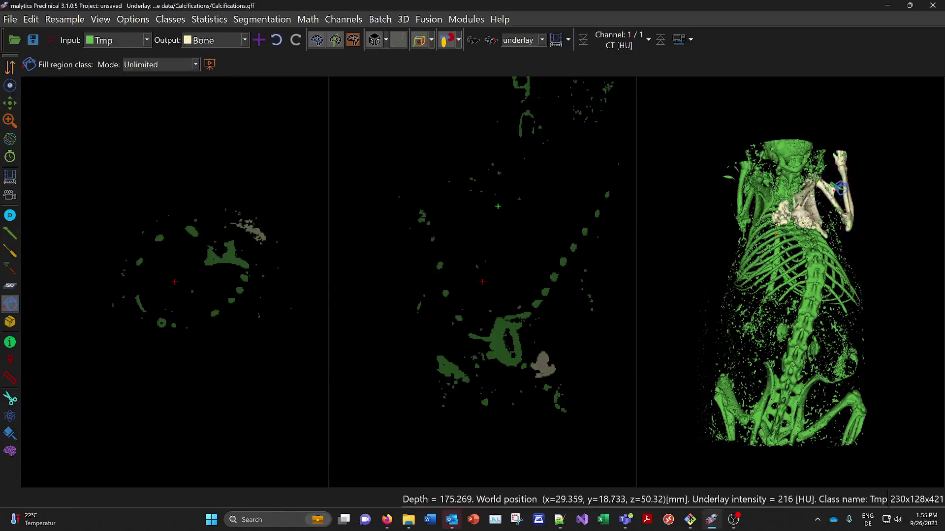
Step: Region-fill the opposite forelimb and the skull with its connected skeleton from Tmp into the Bone class
{"action": "scroll", "coordinate": [831, 207], "scroll_direction": "up", "scroll_amount": 1}
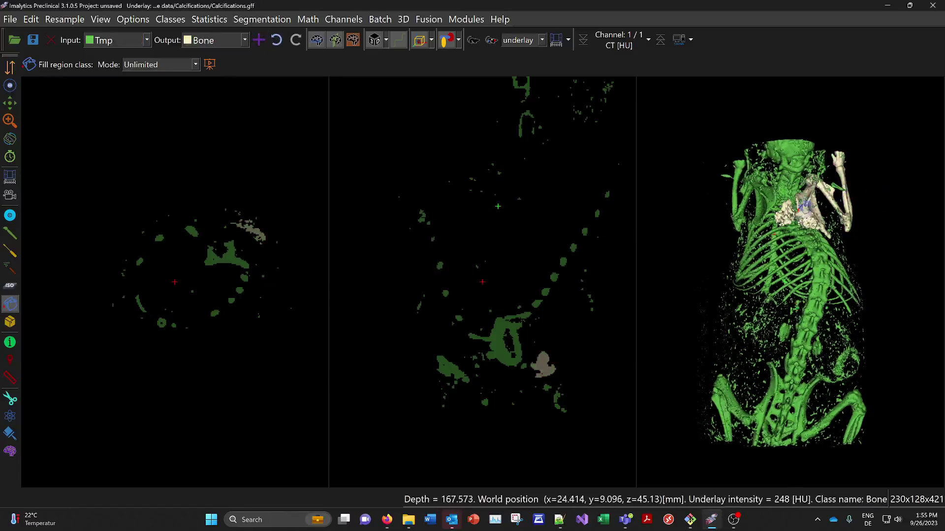
{"action": "scroll", "coordinate": [816, 196], "scroll_direction": "up", "scroll_amount": 3}
{"action": "middle_click_drag", "start_coordinate": [823, 184], "coordinate": [732, 262]}
{"action": "left_click_drag", "start_coordinate": [732, 262], "coordinate": [689, 253]}
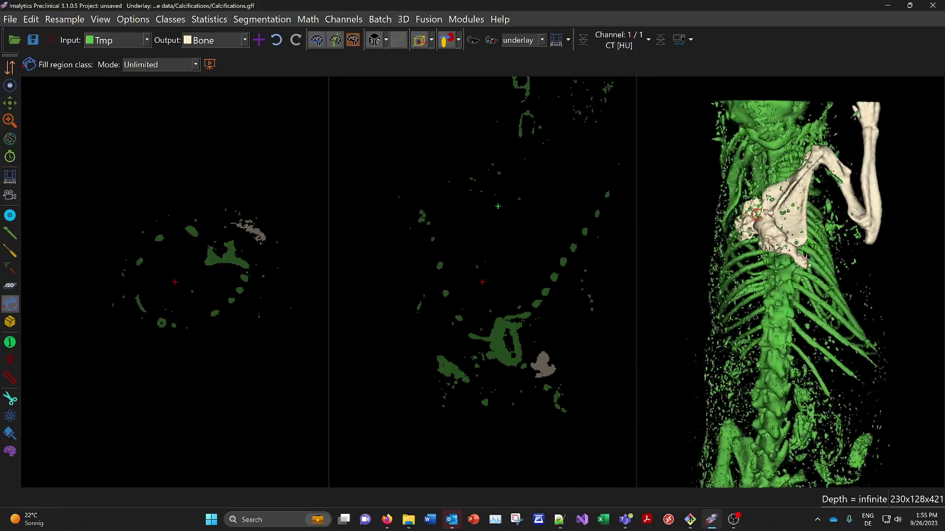
{"action": "middle_click_drag", "start_coordinate": [750, 216], "coordinate": [742, 216]}
{"action": "left_click_drag", "start_coordinate": [796, 209], "coordinate": [893, 205]}
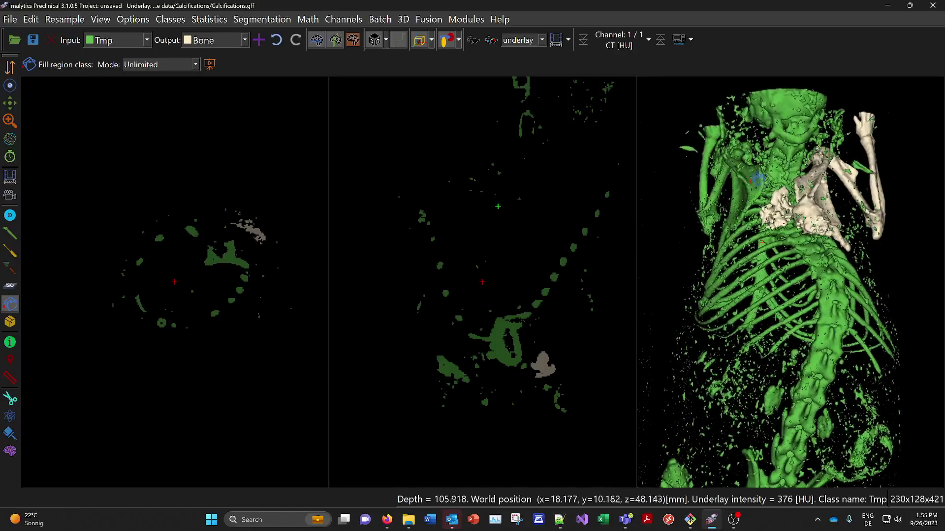
{"action": "left_click", "coordinate": [753, 213]}
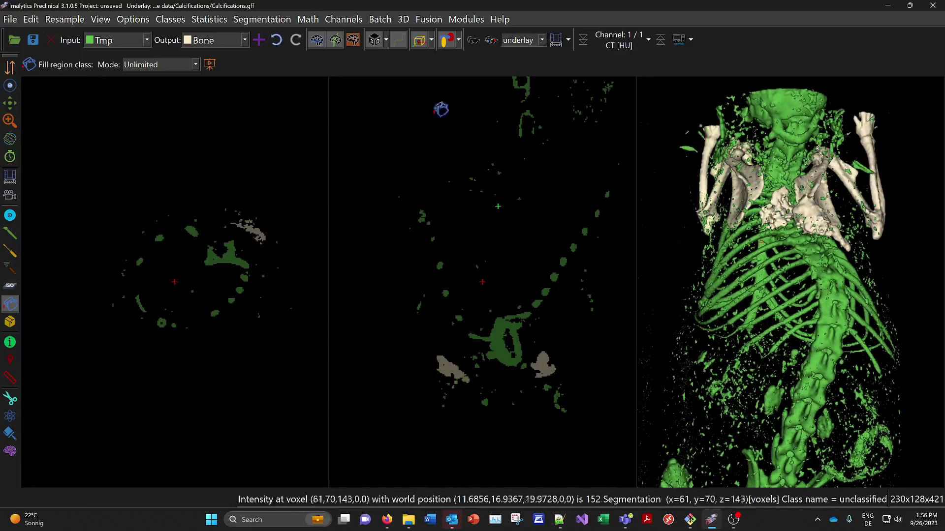
{"action": "left_click", "coordinate": [786, 102]}
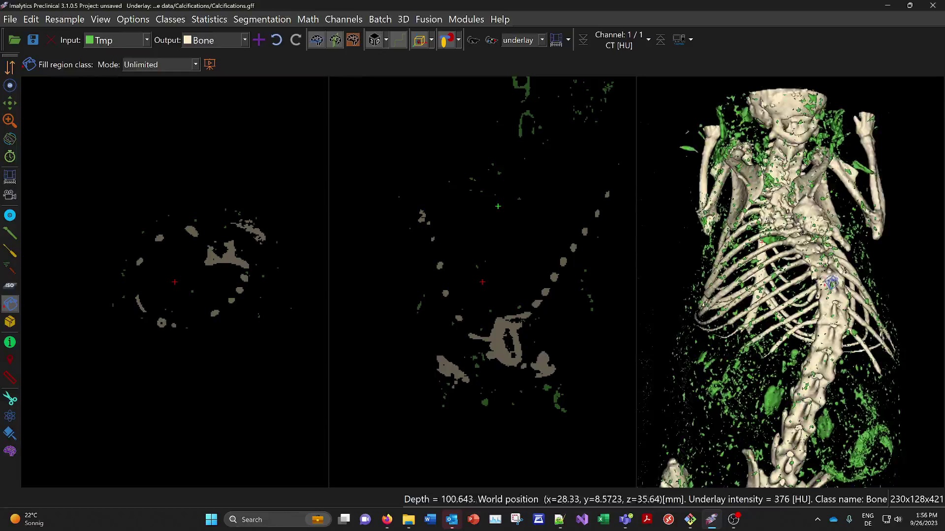
Step: Add a class named Arm and region-fill the forelimb with the attached shoulder calcifications from Bone into it
{"action": "scroll", "coordinate": [817, 281], "scroll_direction": "down", "scroll_amount": 4}
{"action": "middle_click_drag", "start_coordinate": [795, 414], "coordinate": [803, 412]}
{"action": "middle_click_drag", "start_coordinate": [812, 353], "coordinate": [840, 352]}
{"action": "left_click_drag", "start_coordinate": [841, 353], "coordinate": [856, 305]}
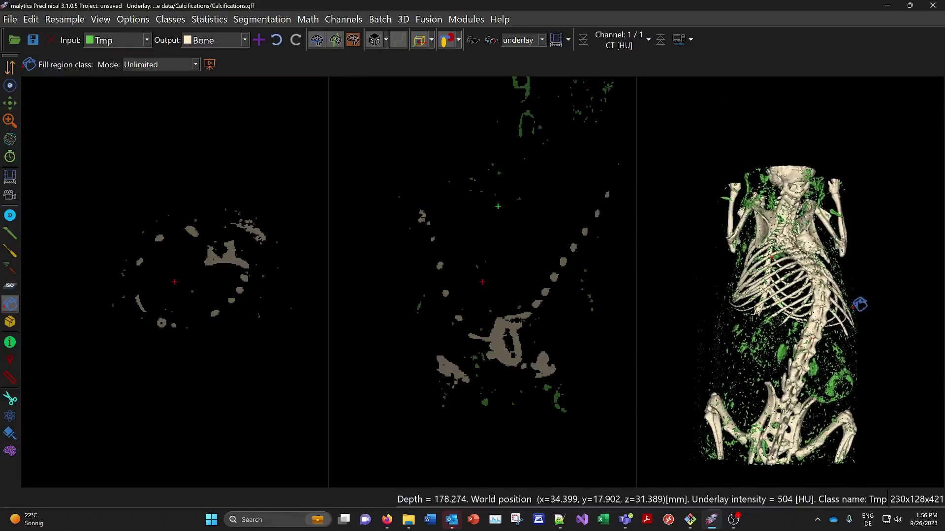
{"action": "left_click", "coordinate": [259, 40]}
{"action": "type", "text": "Arm"}
{"action": "key", "text": "Return"}
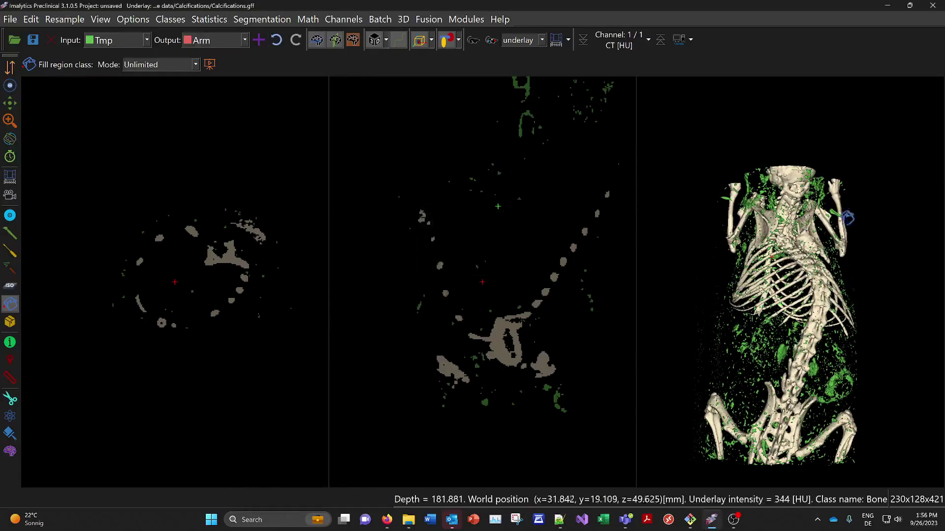
{"action": "left_click", "coordinate": [837, 219]}
Step: Hide the Tmp and Bone classes so that only Arm is shown, and inspect its attached calcifications in 3D
{"action": "middle_click_drag", "start_coordinate": [784, 308], "coordinate": [784, 314]}
{"action": "left_click", "coordinate": [461, 42]}
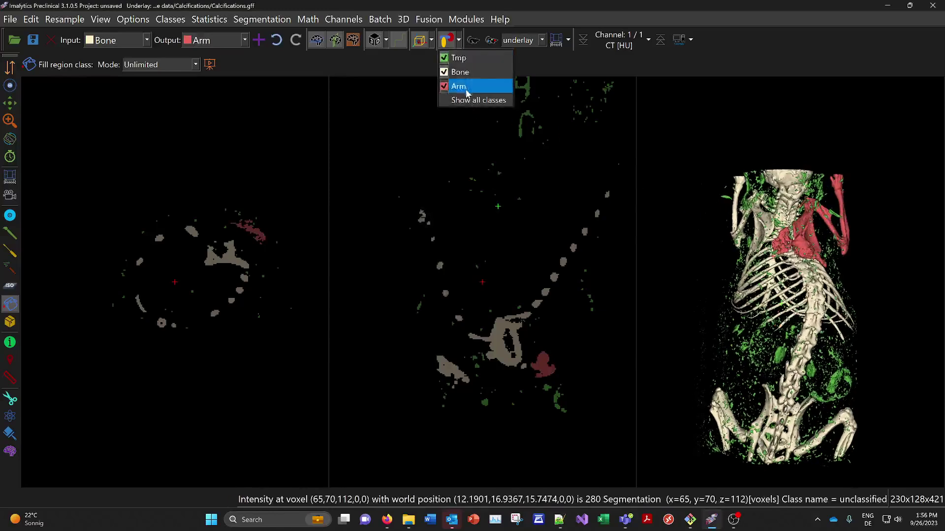
{"action": "left_click", "coordinate": [458, 70]}
{"action": "left_click", "coordinate": [460, 41]}
{"action": "left_click", "coordinate": [458, 69]}
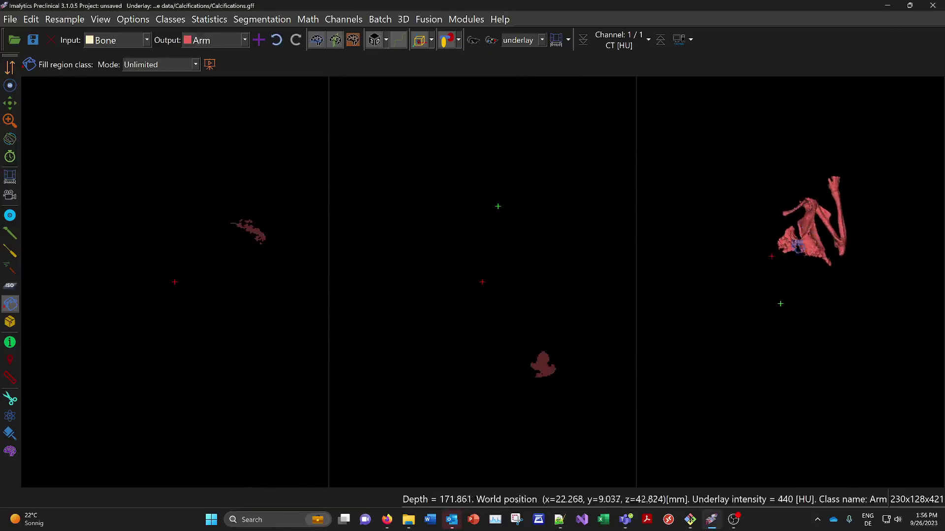
{"action": "scroll", "coordinate": [798, 250], "scroll_direction": "up", "scroll_amount": 5}
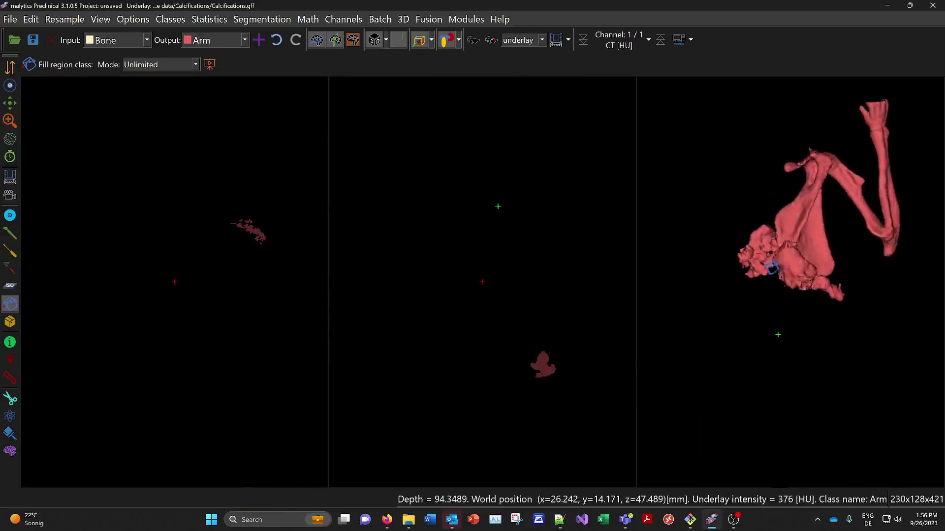
{"action": "left_click_drag", "start_coordinate": [785, 252], "coordinate": [856, 264]}
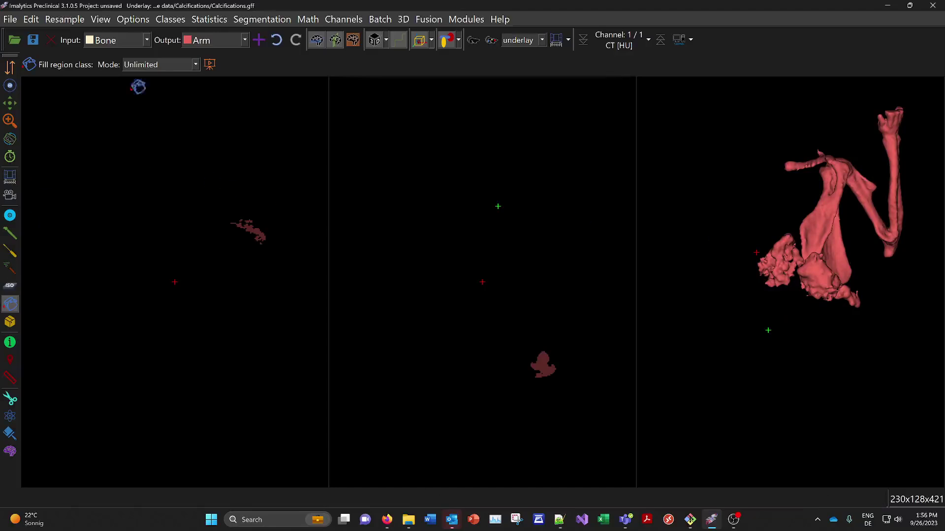
Step: Add a class named Calcification and set up Draw segmentation with Arm as the input class
{"action": "left_click", "coordinate": [258, 40]}
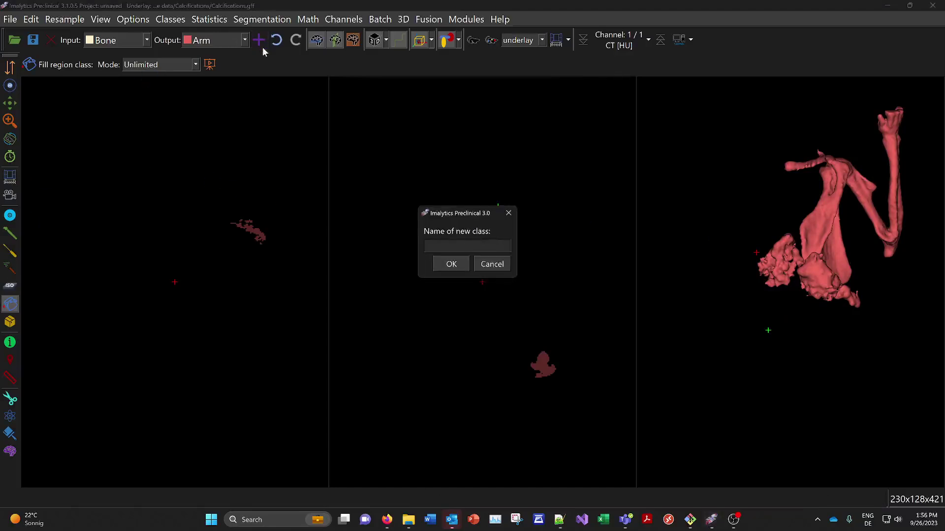
{"action": "type", "text": "Calcification"}
{"action": "key", "text": "Return"}
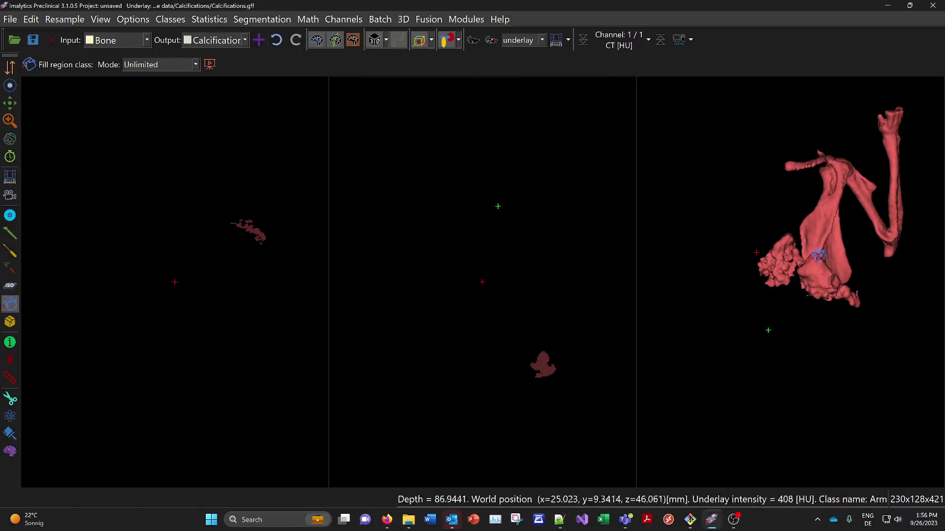
{"action": "left_click", "coordinate": [10, 233]}
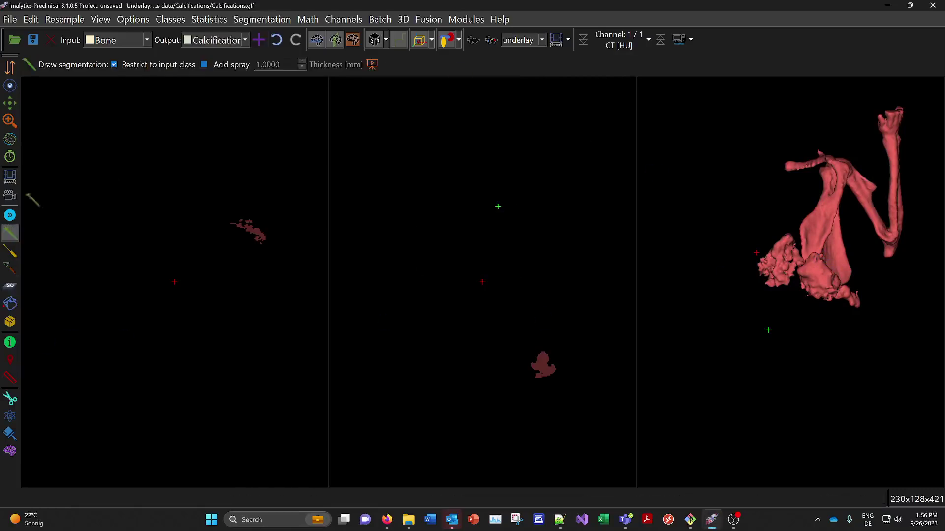
{"action": "left_click", "coordinate": [127, 40]}
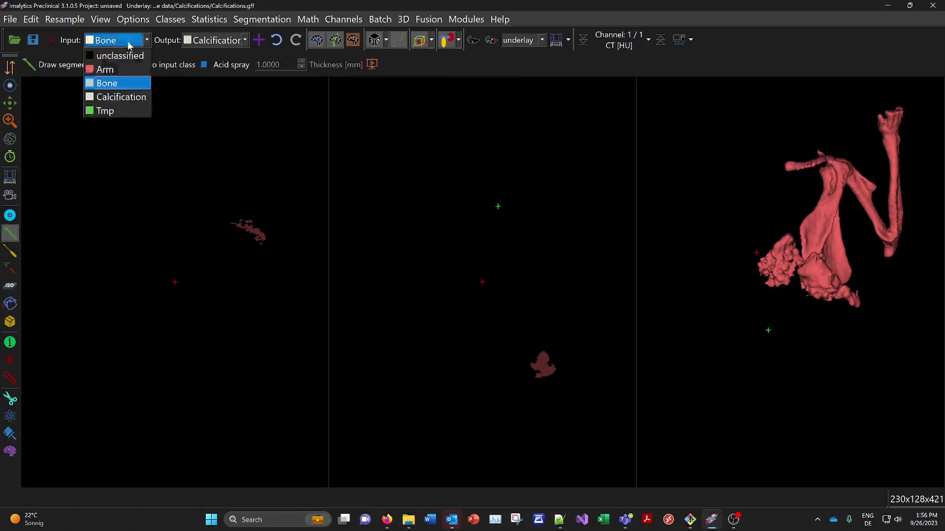
{"action": "left_click", "coordinate": [103, 69]}
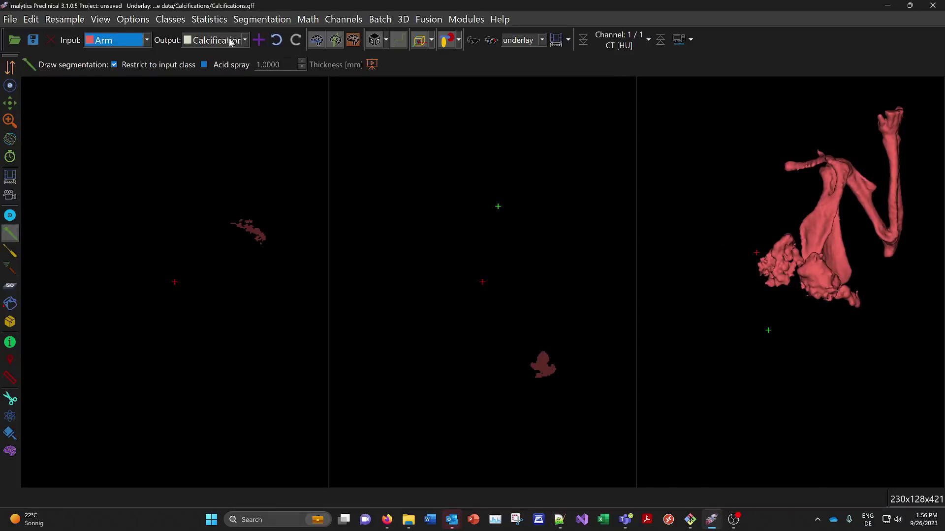
Step: Change the color of the Calcification class to a brownish orange
{"action": "left_click", "coordinate": [171, 20]}
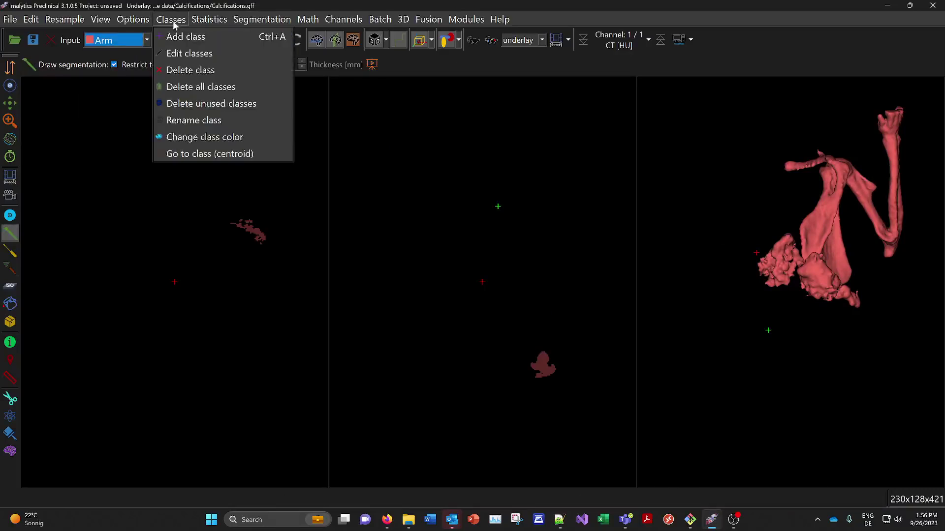
{"action": "left_click", "coordinate": [202, 138]}
{"action": "left_click", "coordinate": [444, 246]}
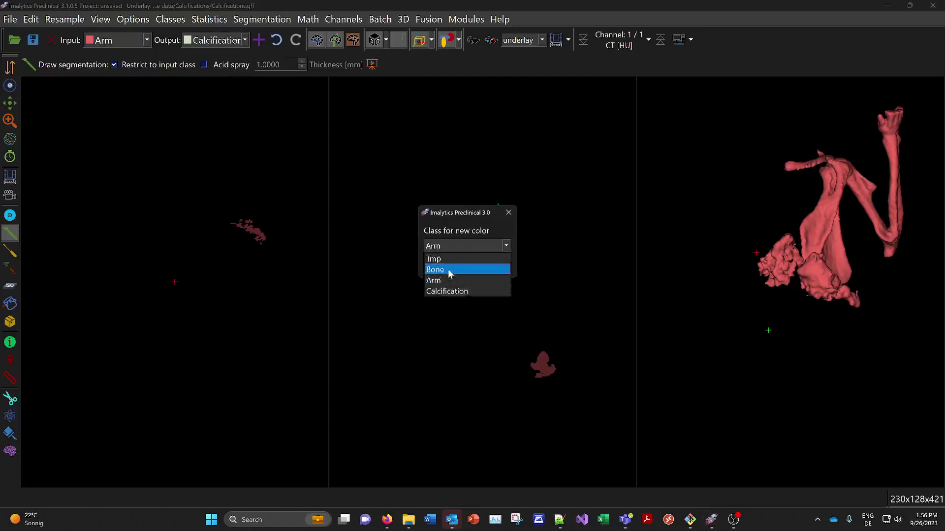
{"action": "left_click", "coordinate": [455, 291]}
{"action": "left_click", "coordinate": [448, 267]}
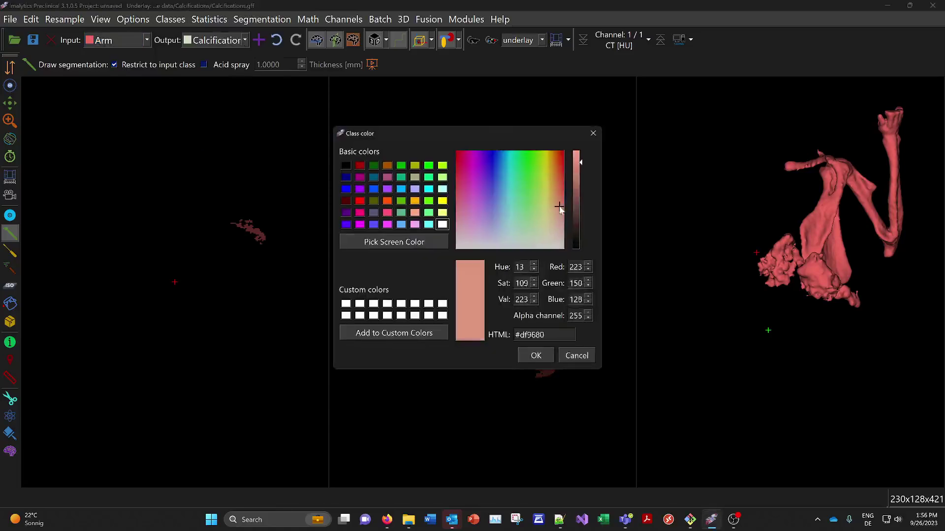
{"action": "left_click_drag", "start_coordinate": [559, 207], "coordinate": [578, 183]}
{"action": "left_click", "coordinate": [543, 355]}
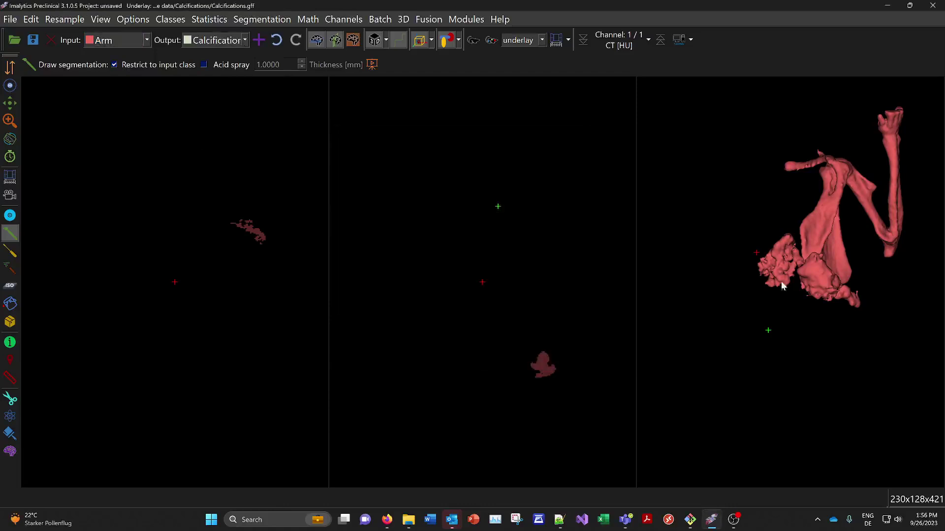
Step: Outline the separate calcified lump beside the shoulder blade in 3D to reassign it from Arm to Calcification
{"action": "scroll", "coordinate": [788, 278], "scroll_direction": "up", "scroll_amount": 3}
{"action": "mouse_move", "coordinate": [775, 334]}
{"action": "middle_mouse_down"}
{"action": "mouse_move", "coordinate": [806, 335]}
{"action": "mouse_move", "coordinate": [856, 379]}
{"action": "middle_mouse_up"}
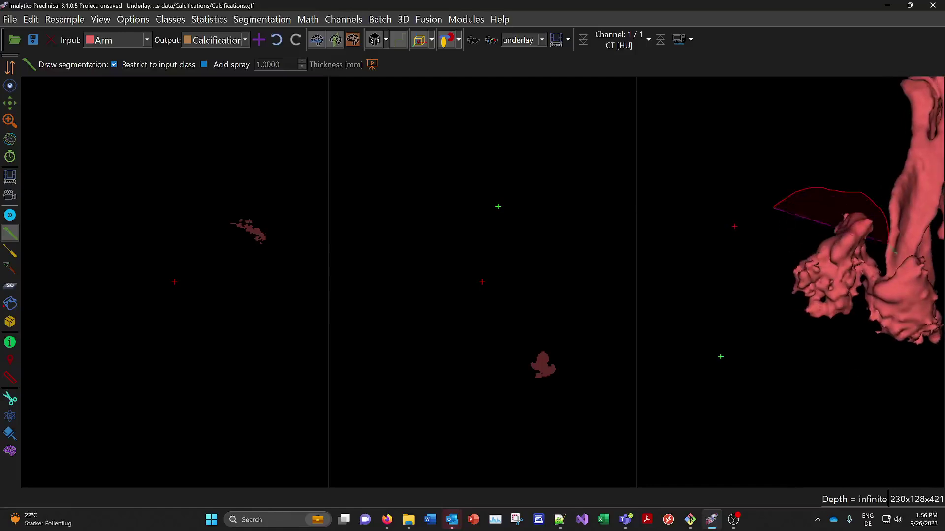
{"action": "mouse_move", "coordinate": [874, 281]}
{"action": "left_mouse_down"}
{"action": "mouse_move", "coordinate": [737, 266]}
{"action": "mouse_move", "coordinate": [744, 251]}
{"action": "left_mouse_up"}
Step: Hide the second slice view and outline the calcified mass at the end of the shoulder blade in 3D to reassign it from Arm to Calcification
{"action": "mouse_move", "coordinate": [831, 273]}
{"action": "middle_mouse_down"}
{"action": "mouse_move", "coordinate": [667, 278]}
{"action": "mouse_move", "coordinate": [709, 322]}
{"action": "mouse_move", "coordinate": [902, 277]}
{"action": "mouse_move", "coordinate": [725, 369]}
{"action": "mouse_move", "coordinate": [620, 298]}
{"action": "middle_mouse_up"}
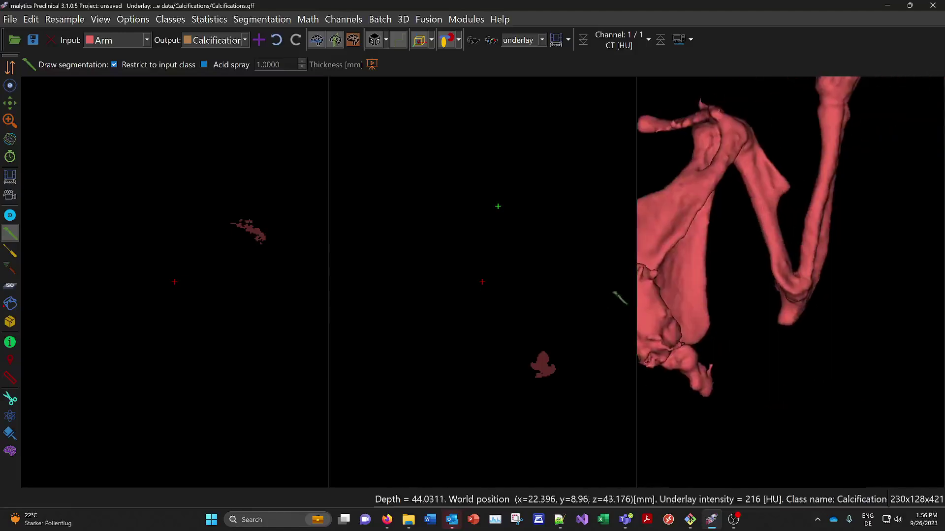
{"action": "left_click", "coordinate": [335, 40]}
{"action": "middle_click_drag", "start_coordinate": [735, 315], "coordinate": [720, 303]}
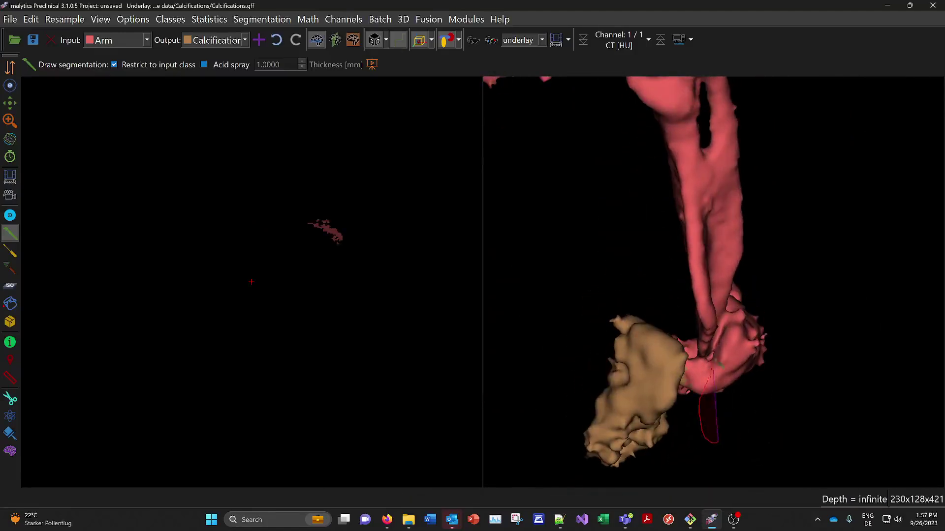
{"action": "left_click_drag", "start_coordinate": [784, 298], "coordinate": [800, 389]}
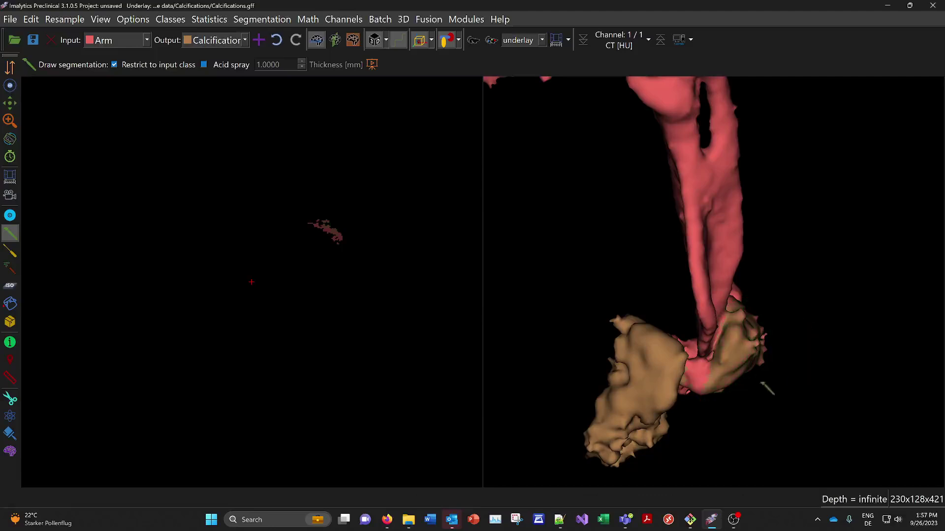
{"action": "mouse_move", "coordinate": [761, 383]}
{"action": "middle_mouse_down"}
{"action": "mouse_move", "coordinate": [740, 372]}
{"action": "mouse_move", "coordinate": [758, 390]}
{"action": "middle_mouse_up"}
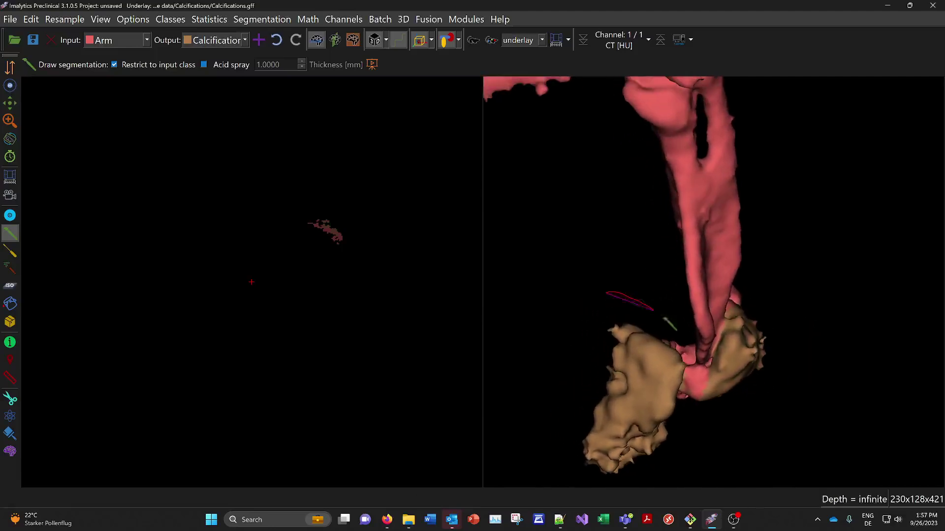
{"action": "mouse_move", "coordinate": [698, 372]}
{"action": "left_mouse_down"}
{"action": "mouse_move", "coordinate": [696, 431]}
{"action": "mouse_move", "coordinate": [680, 429]}
{"action": "left_mouse_up"}
Step: Outline the small protruding spur beside the shoulder blade in 3D to reassign it from Arm to Calcification
{"action": "middle_click_drag", "start_coordinate": [777, 364], "coordinate": [676, 393]}
{"action": "right_click_drag", "start_coordinate": [676, 393], "coordinate": [695, 370]}
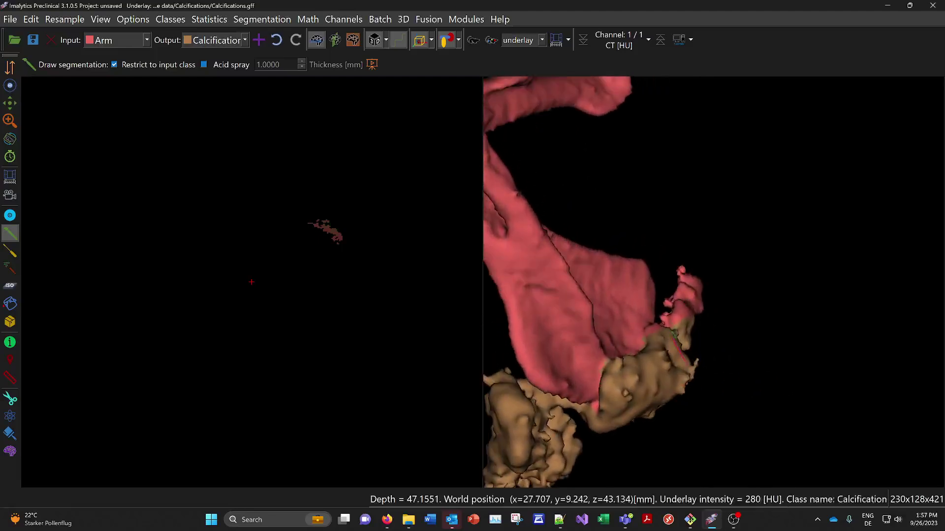
{"action": "left_click_drag", "start_coordinate": [688, 255], "coordinate": [688, 258]}
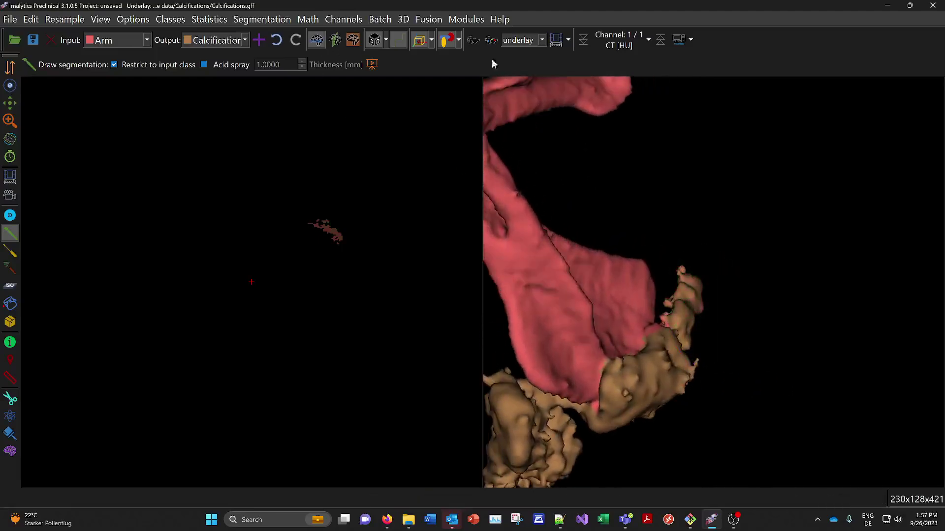
Step: Hide the Calcification class and outline the leftover fragments along the shoulder blade's edge to move them from Arm to Calcification
{"action": "left_click", "coordinate": [458, 41]}
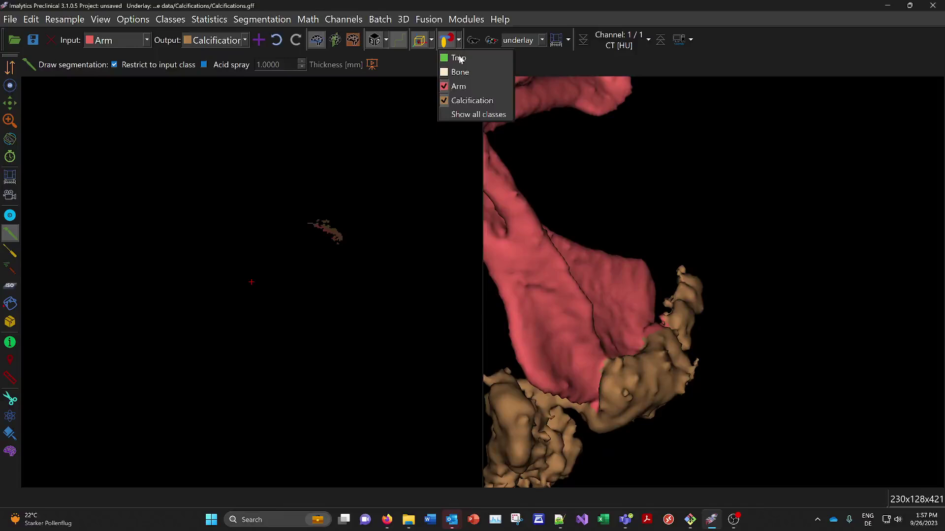
{"action": "left_click", "coordinate": [465, 100]}
{"action": "right_click_drag", "start_coordinate": [621, 340], "coordinate": [703, 383]}
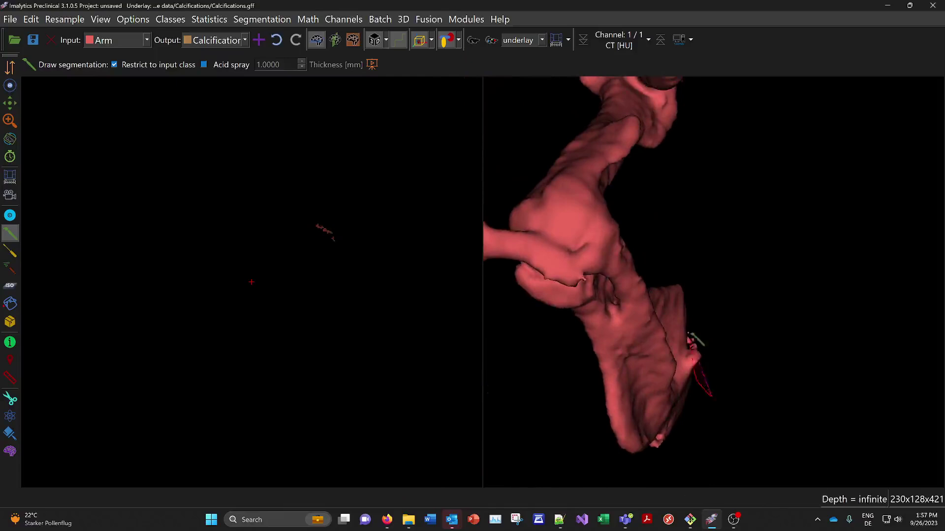
{"action": "left_click_drag", "start_coordinate": [691, 332], "coordinate": [724, 401]}
{"action": "right_click_drag", "start_coordinate": [723, 401], "coordinate": [654, 327]}
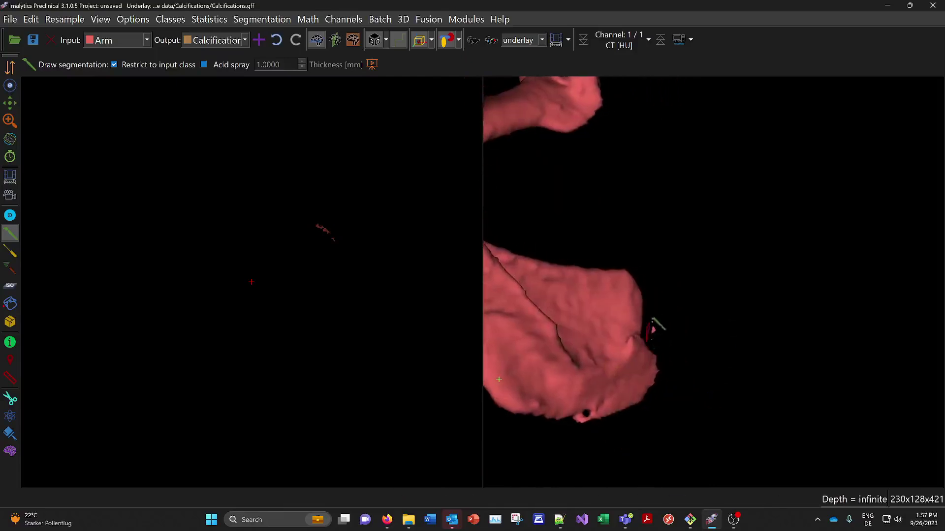
{"action": "left_click_drag", "start_coordinate": [653, 316], "coordinate": [661, 369]}
{"action": "mouse_move", "coordinate": [608, 414]}
{"action": "right_mouse_down"}
{"action": "mouse_move", "coordinate": [610, 370]}
{"action": "mouse_move", "coordinate": [727, 274]}
{"action": "mouse_move", "coordinate": [787, 322]}
{"action": "mouse_move", "coordinate": [778, 354]}
{"action": "mouse_move", "coordinate": [696, 370]}
{"action": "right_mouse_up"}
{"action": "left_click_drag", "start_coordinate": [713, 416], "coordinate": [686, 412]}
Step: Show the Calcification class again and examine the separation between the arm and the calcified masses in 3D
{"action": "left_click", "coordinate": [458, 42]}
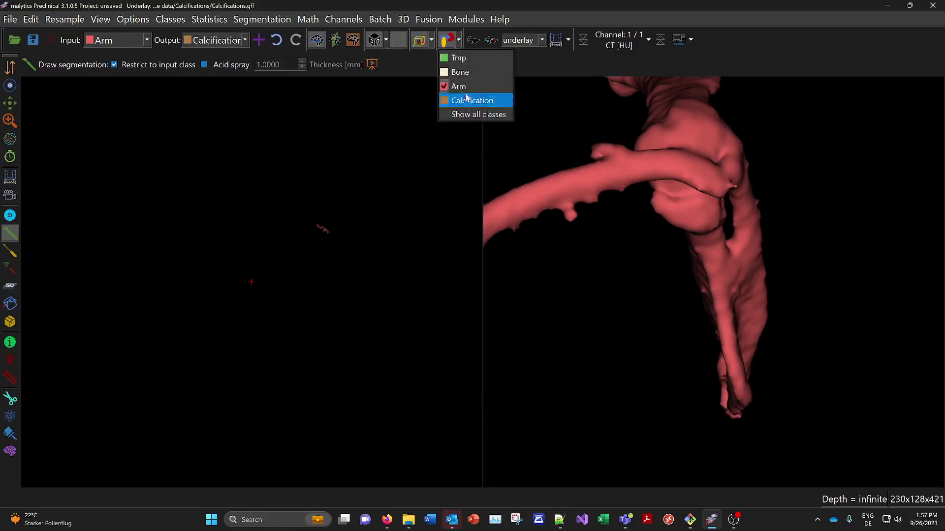
{"action": "left_click", "coordinate": [463, 98]}
{"action": "scroll", "coordinate": [645, 276], "scroll_direction": "down", "scroll_amount": 4}
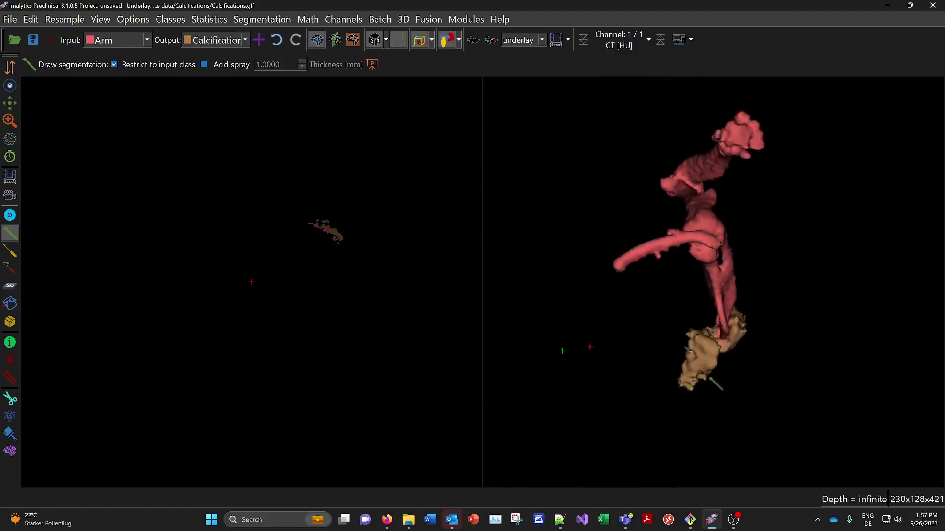
{"action": "right_click_drag", "start_coordinate": [709, 377], "coordinate": [562, 238]}
{"action": "scroll", "coordinate": [634, 242], "scroll_direction": "down", "scroll_amount": 2}
{"action": "right_click_drag", "start_coordinate": [639, 247], "coordinate": [681, 312]}
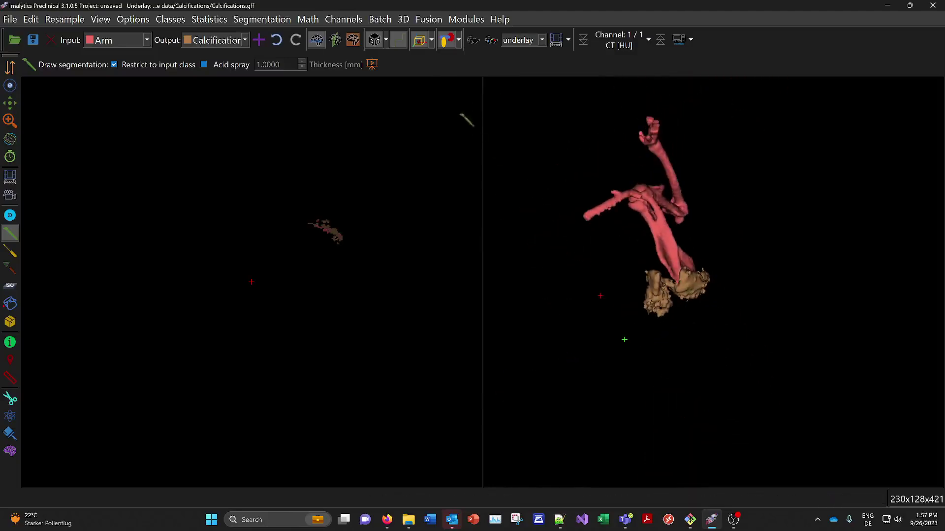
Step: Make all classes visible again to show the full skeleton with Tmp, Bone, Arm and Calcification
{"action": "left_click", "coordinate": [445, 42]}
{"action": "left_click", "coordinate": [458, 41]}
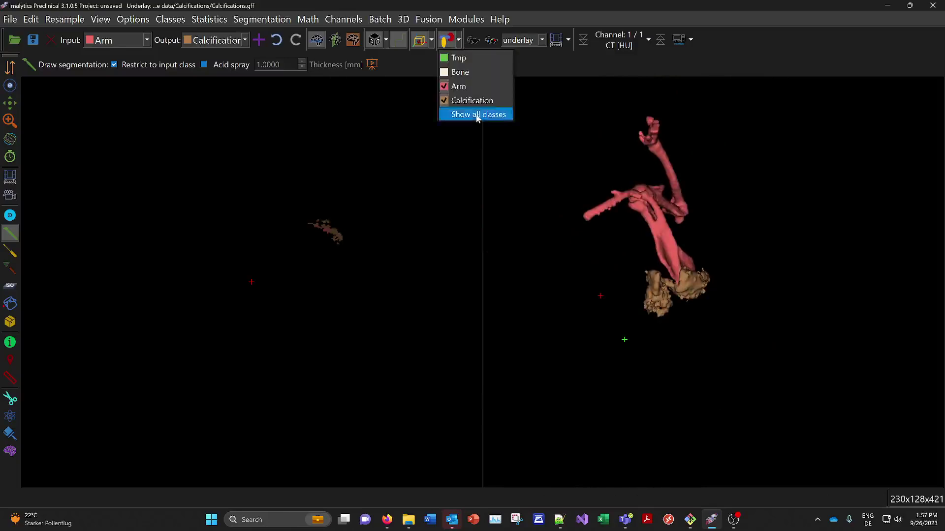
{"action": "left_click", "coordinate": [477, 114]}
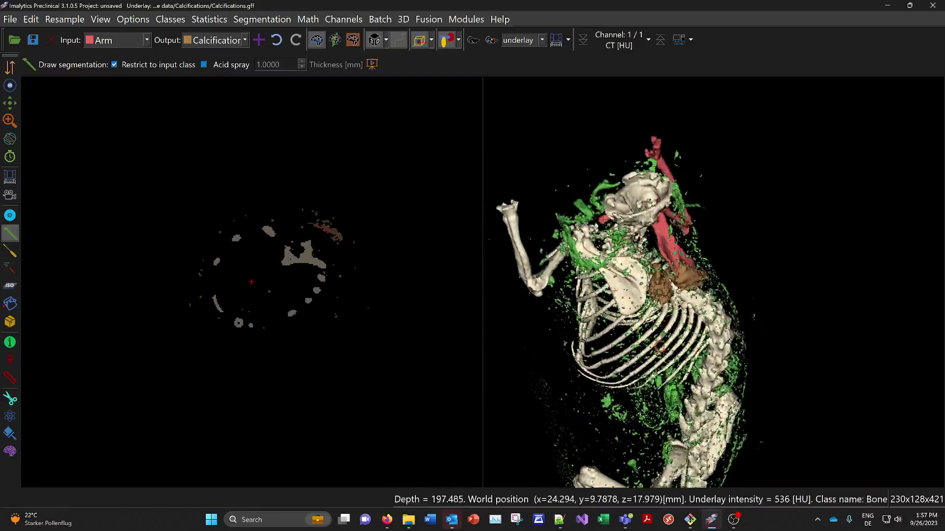
{"action": "middle_click_drag", "start_coordinate": [647, 332], "coordinate": [644, 266]}
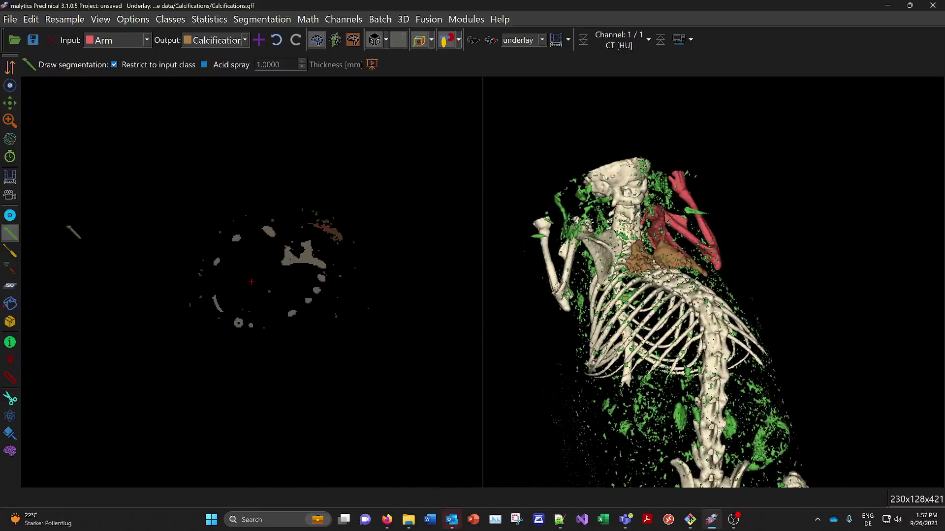
Step: Fill the cleaned arm region with the Bone class using Fill region class in Unlimited mode
{"action": "left_click", "coordinate": [11, 305]}
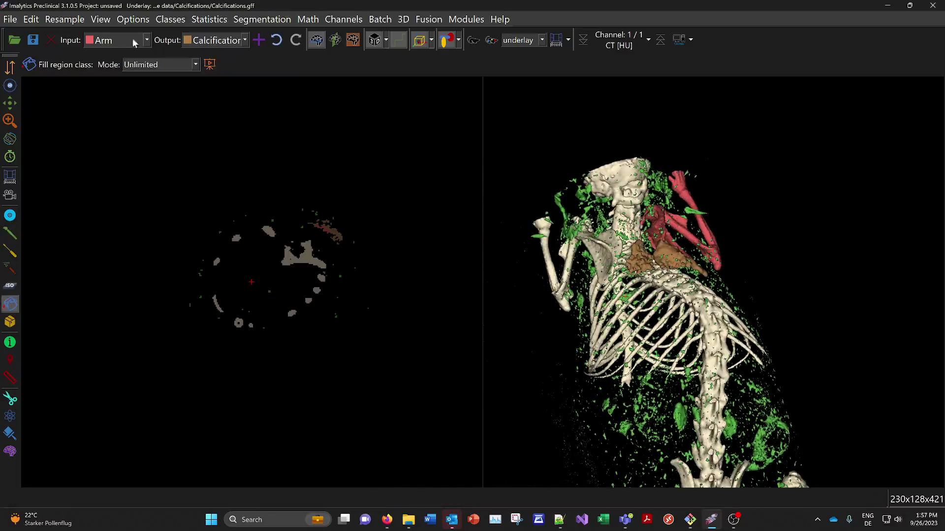
{"action": "left_click", "coordinate": [232, 41]}
{"action": "left_click", "coordinate": [204, 85]}
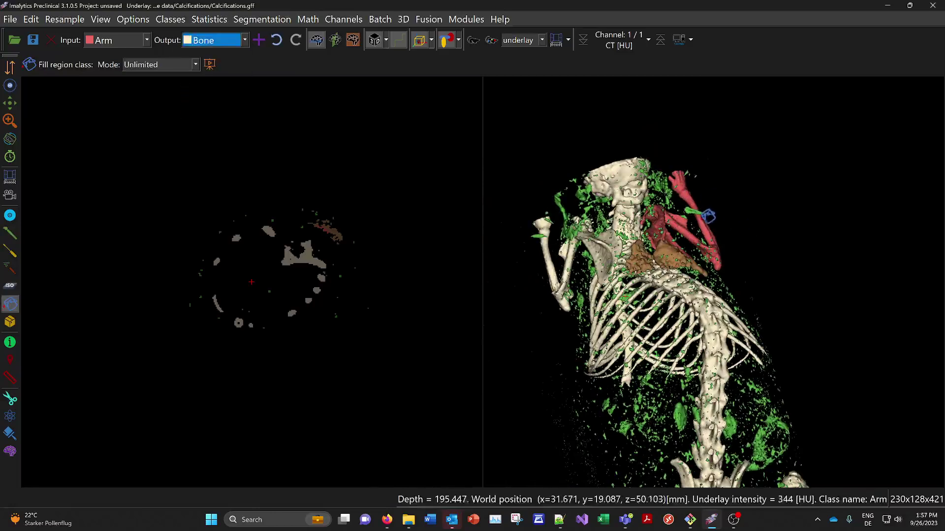
{"action": "left_click", "coordinate": [710, 216]}
{"action": "scroll", "coordinate": [683, 295], "scroll_direction": "down", "scroll_amount": 3}
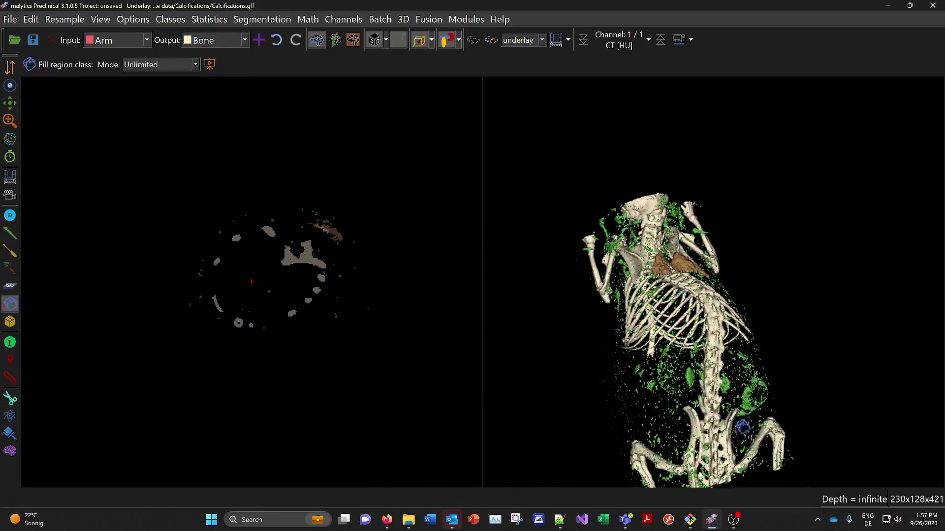
{"action": "left_click_drag", "start_coordinate": [738, 422], "coordinate": [601, 232]}
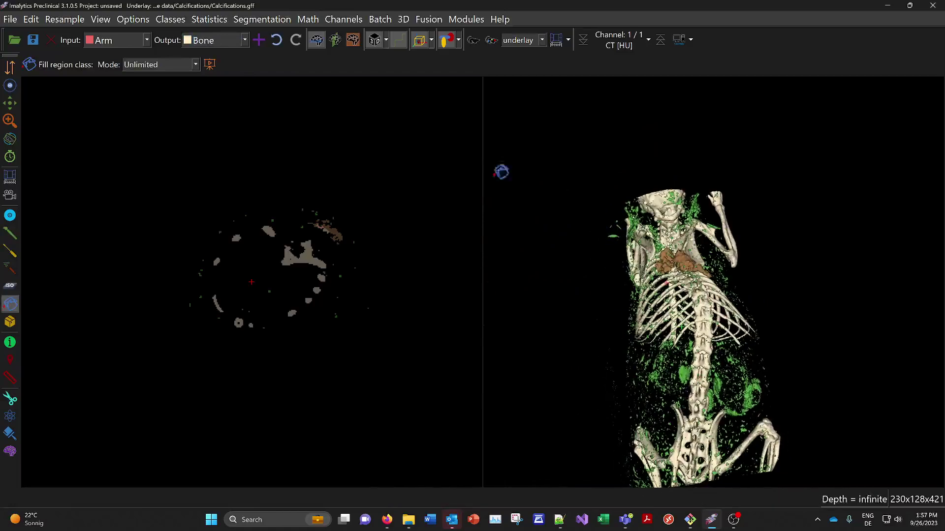
Step: Assign the whole Tmp class to the Calcification class and inspect the updated segmentation in 3D
{"action": "left_click", "coordinate": [215, 41]}
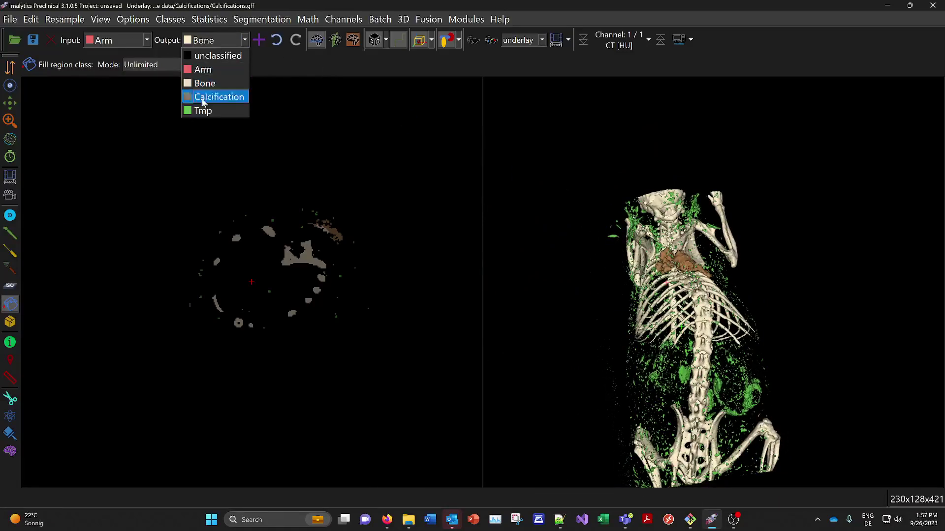
{"action": "left_click", "coordinate": [204, 99]}
{"action": "right_click", "coordinate": [685, 373]}
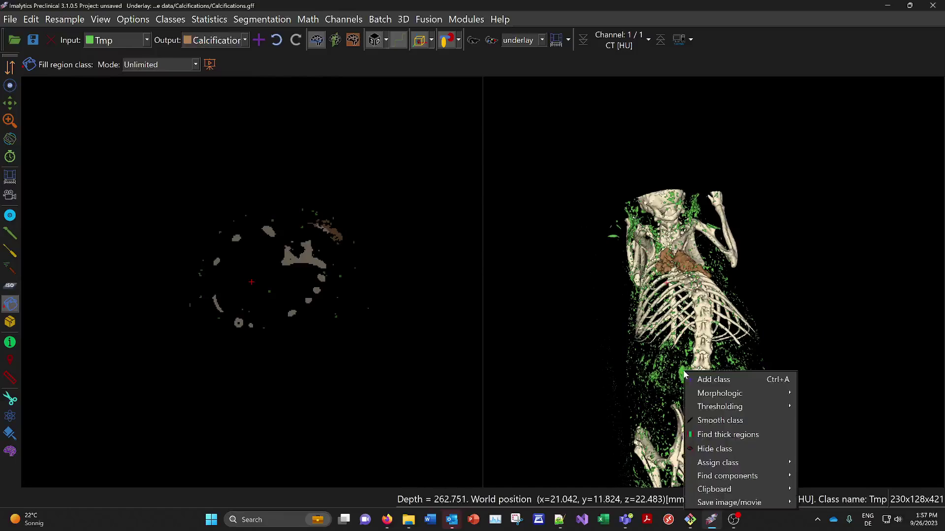
{"action": "mouse_move", "coordinate": [738, 408]}
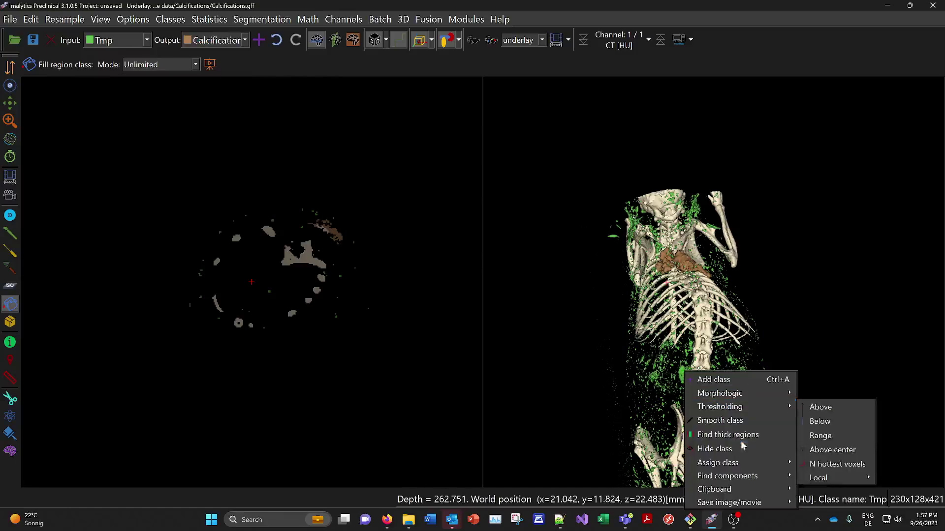
{"action": "mouse_move", "coordinate": [724, 463]}
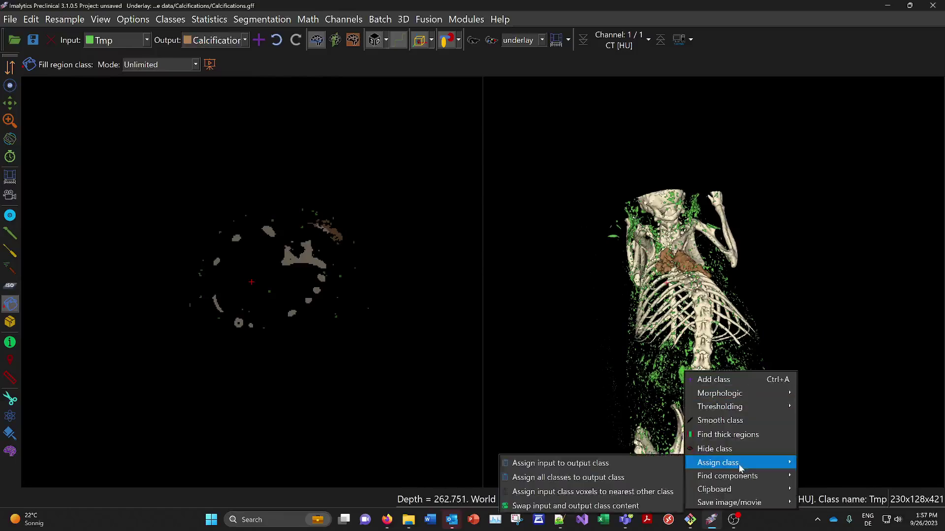
{"action": "left_click", "coordinate": [621, 467]}
{"action": "middle_click_drag", "start_coordinate": [716, 336], "coordinate": [720, 212]}
{"action": "scroll", "coordinate": [723, 216], "scroll_direction": "up", "scroll_amount": 2}
{"action": "middle_click_drag", "start_coordinate": [738, 328], "coordinate": [700, 335]}
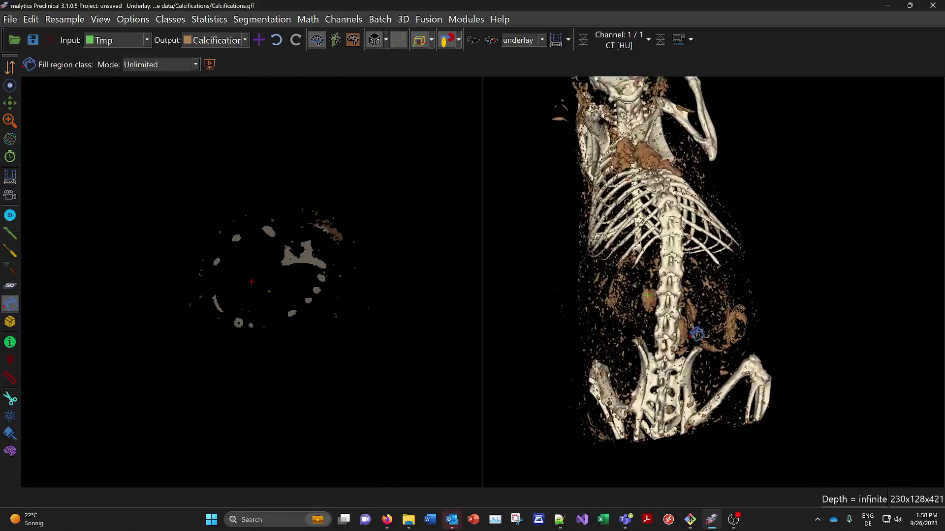
{"action": "right_click_drag", "start_coordinate": [769, 325], "coordinate": [756, 306]}
{"action": "middle_click_drag", "start_coordinate": [756, 306], "coordinate": [669, 242]}
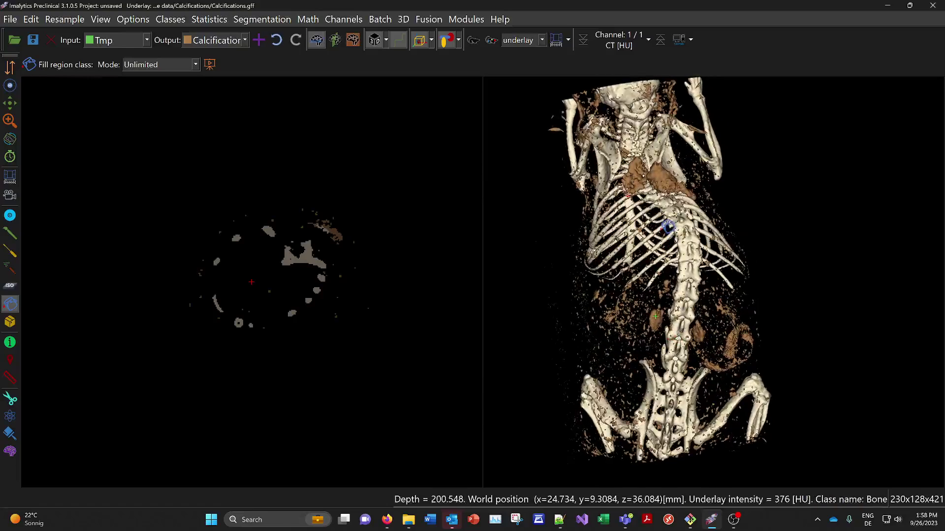
Step: Open the class statistics of the selected layer, check the volume and mean HU of Calcification, and close the table
{"action": "left_click", "coordinate": [208, 20]}
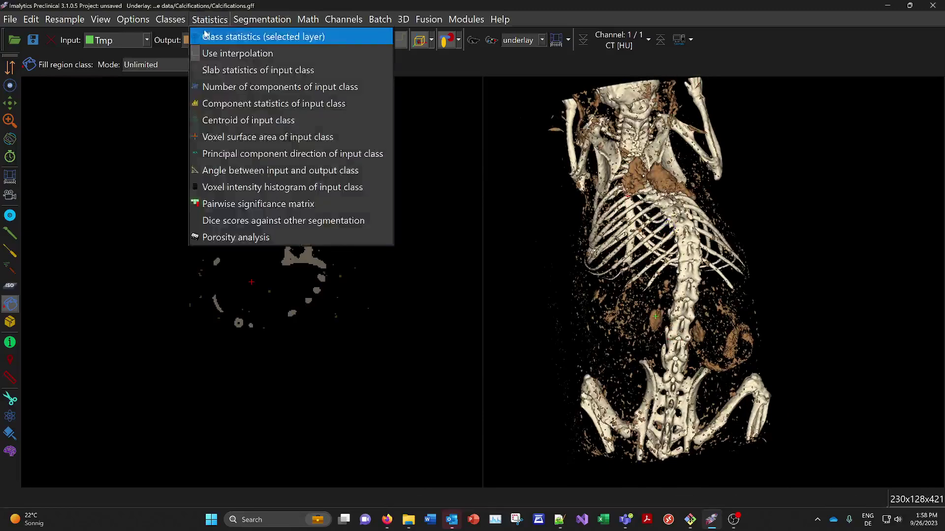
{"action": "left_click", "coordinate": [208, 36]}
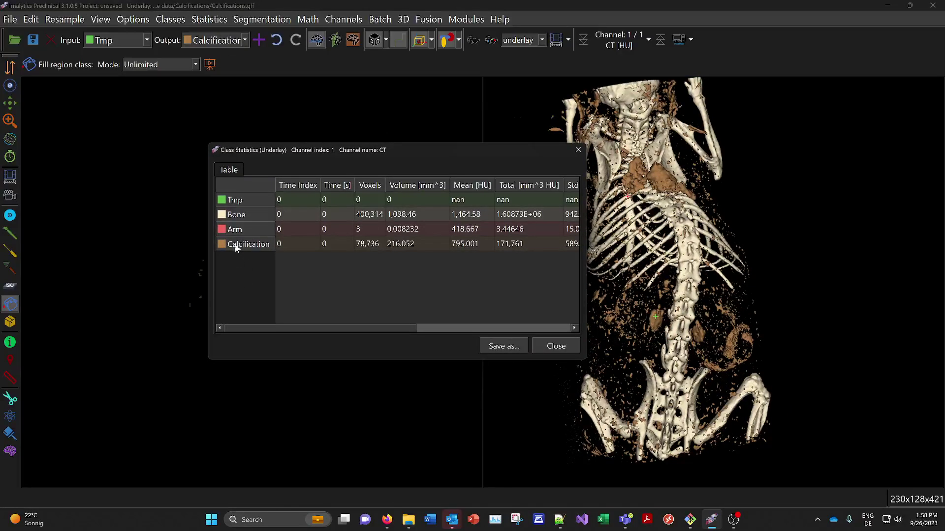
{"action": "left_click", "coordinate": [401, 246]}
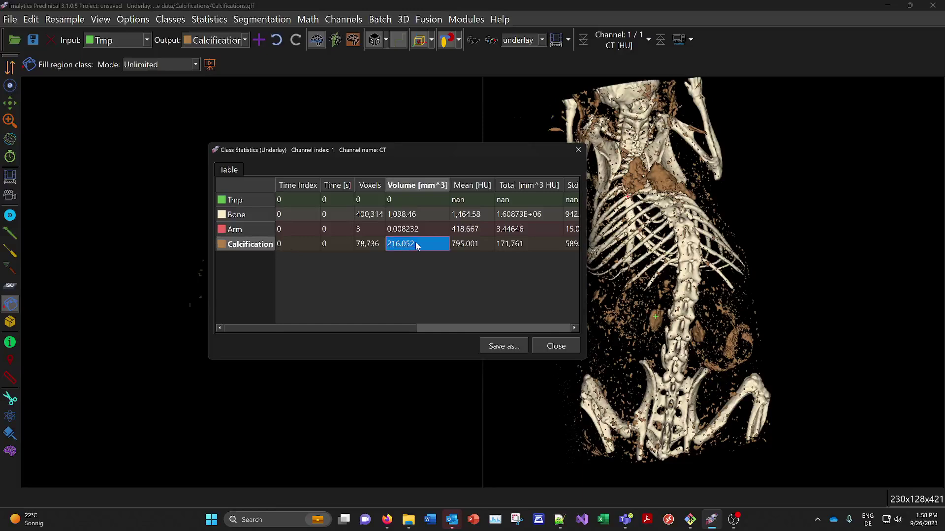
{"action": "left_click", "coordinate": [464, 247]}
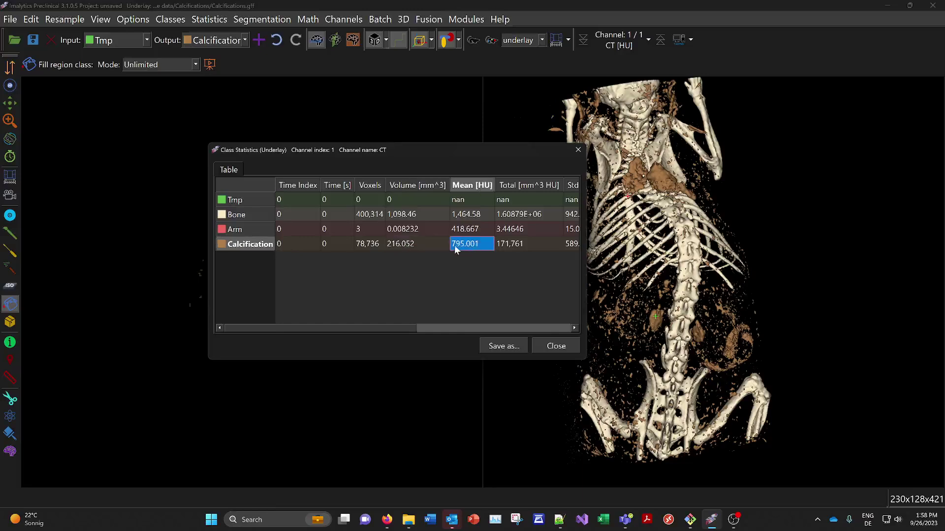
{"action": "left_click", "coordinate": [555, 346]}
Step: Make Calcification the input class and determine its number of components
{"action": "right_click", "coordinate": [660, 181]}
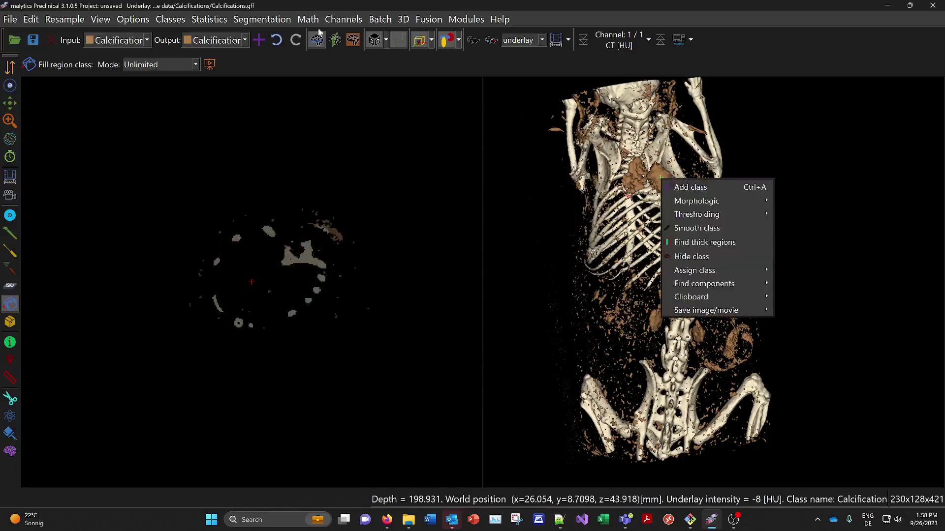
{"action": "left_click", "coordinate": [206, 20]}
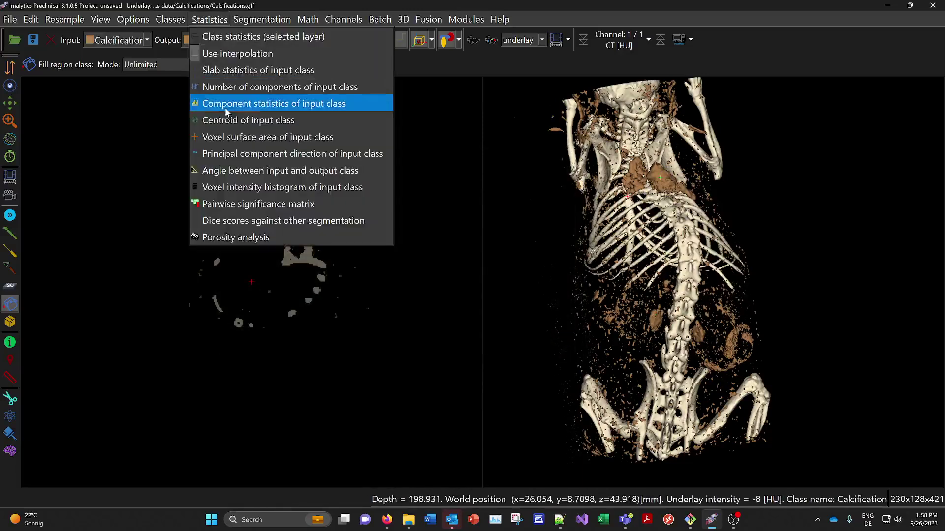
{"action": "left_click", "coordinate": [230, 87]}
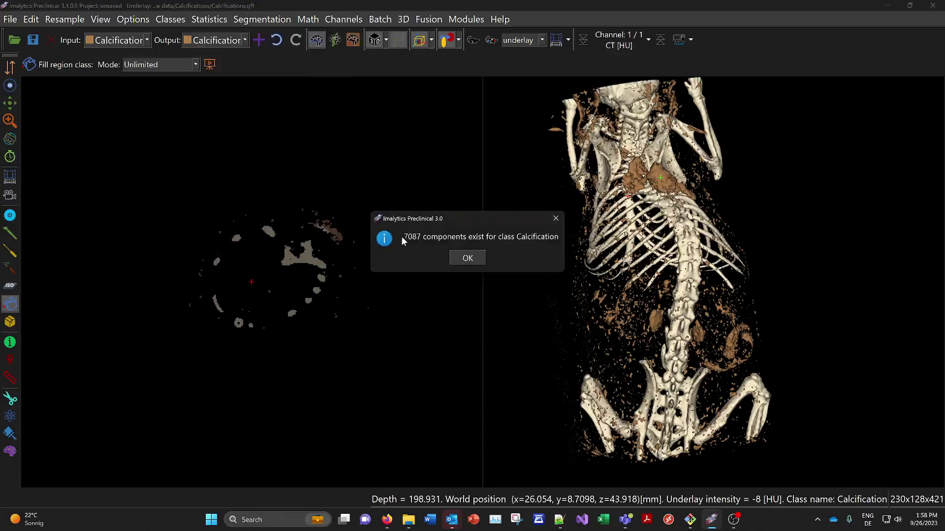
{"action": "left_click", "coordinate": [475, 259]}
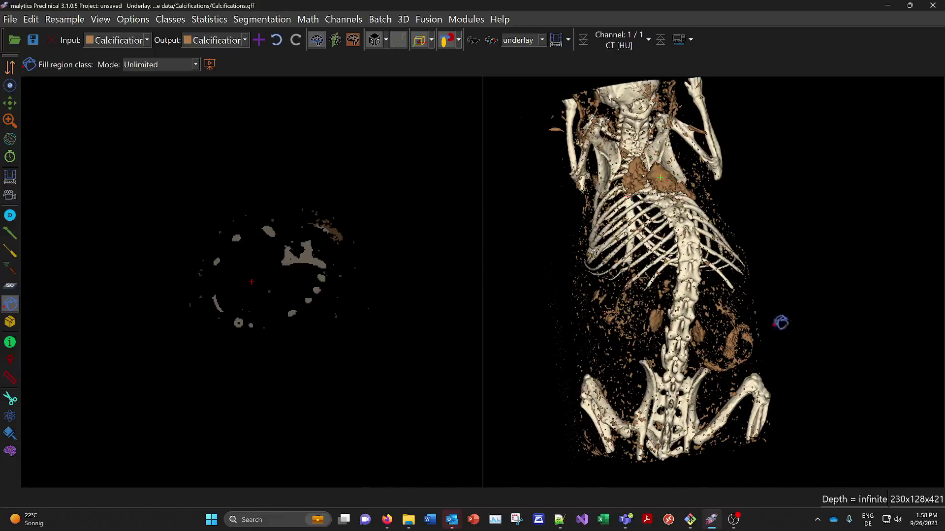
Step: Open the component statistics of the Calcification input class and examine each component's volume, mean intensity and surface area
{"action": "left_click", "coordinate": [206, 19]}
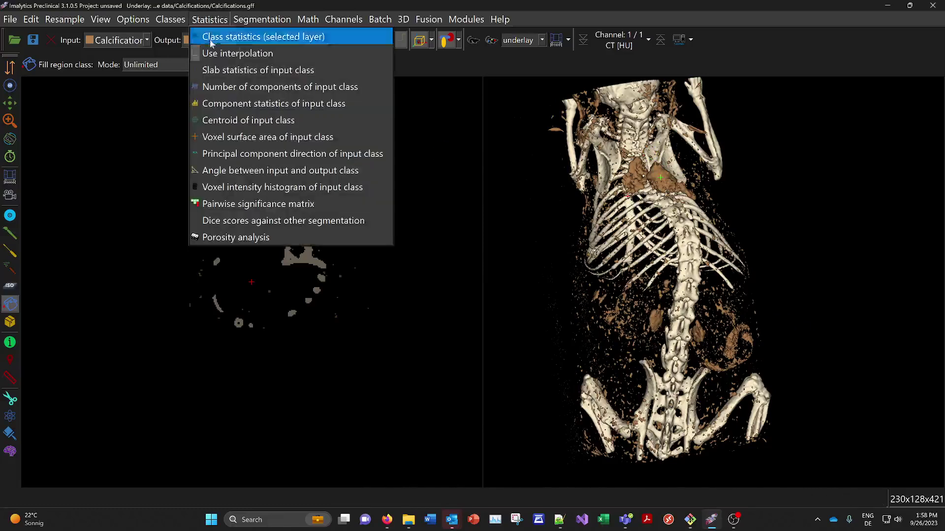
{"action": "left_click", "coordinate": [235, 104]}
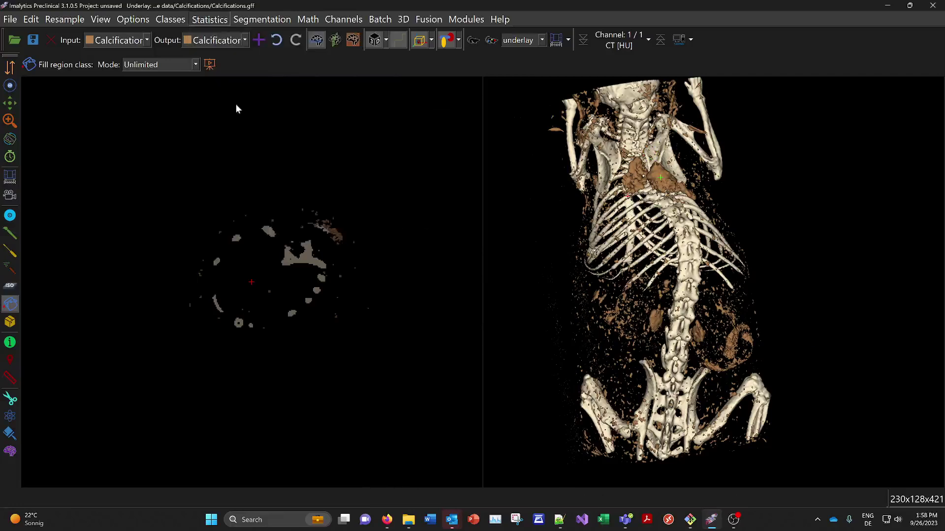
{"action": "left_click_drag", "start_coordinate": [417, 148], "coordinate": [350, 126]}
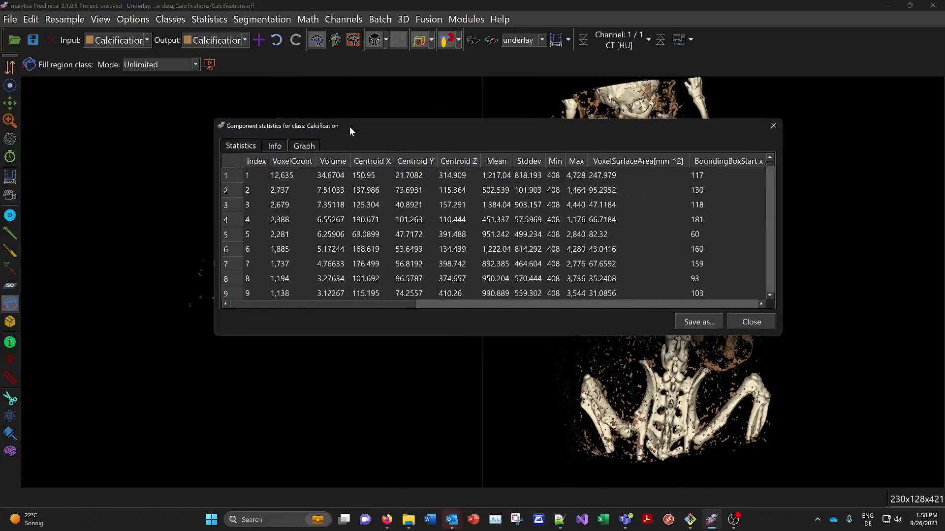
{"action": "mouse_move", "coordinate": [769, 164]}
{"action": "left_mouse_down"}
{"action": "mouse_move", "coordinate": [774, 300]}
{"action": "mouse_move", "coordinate": [762, 239]}
{"action": "mouse_move", "coordinate": [772, 164]}
{"action": "left_mouse_up"}
{"action": "left_click_drag", "start_coordinate": [275, 177], "coordinate": [605, 180]}
{"action": "left_click", "coordinate": [672, 181]}
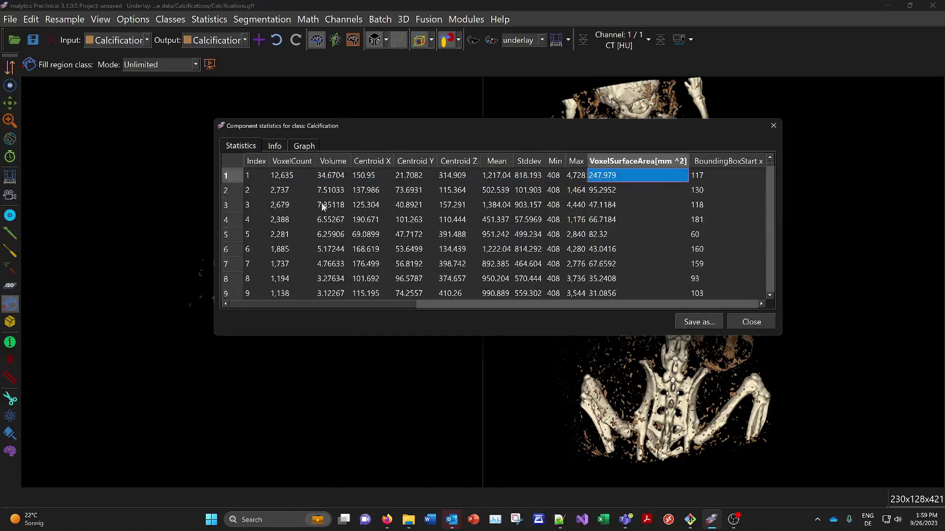
{"action": "left_click_drag", "start_coordinate": [669, 137], "coordinate": [626, 205]}
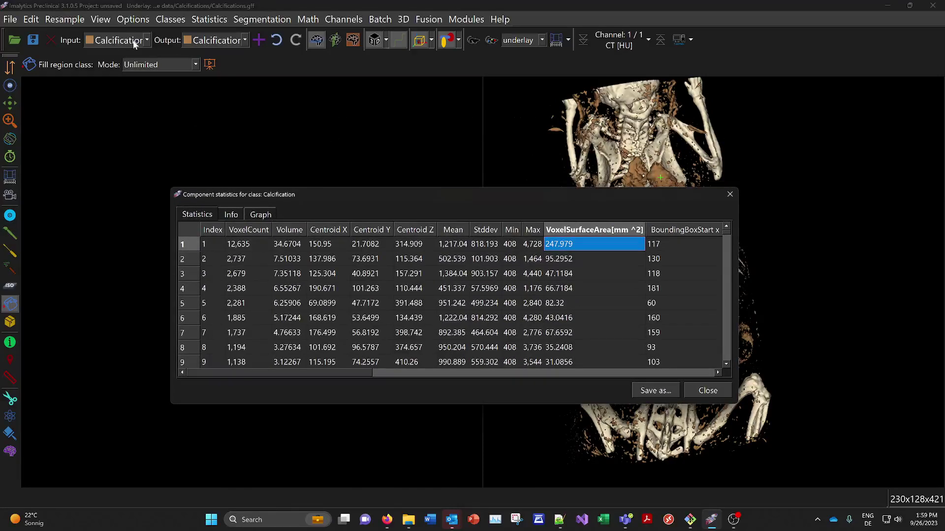
Step: View the graph of component volumes, return to the statistics table and close the component statistics
{"action": "left_click", "coordinate": [260, 215]}
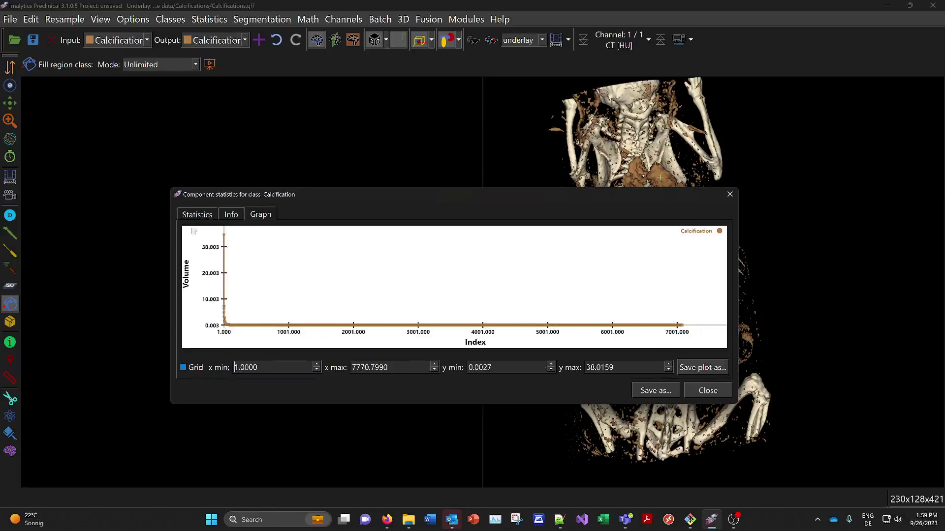
{"action": "left_click", "coordinate": [189, 214]}
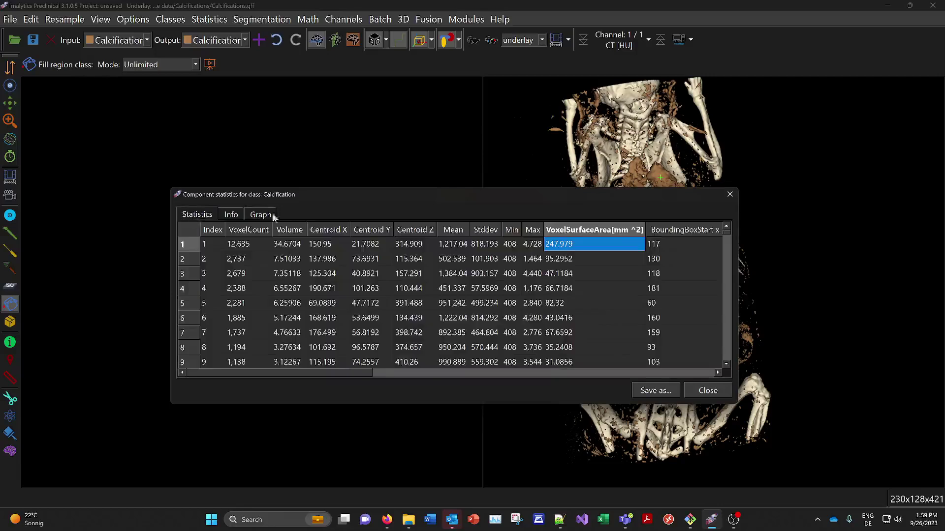
{"action": "left_click", "coordinate": [733, 195]}
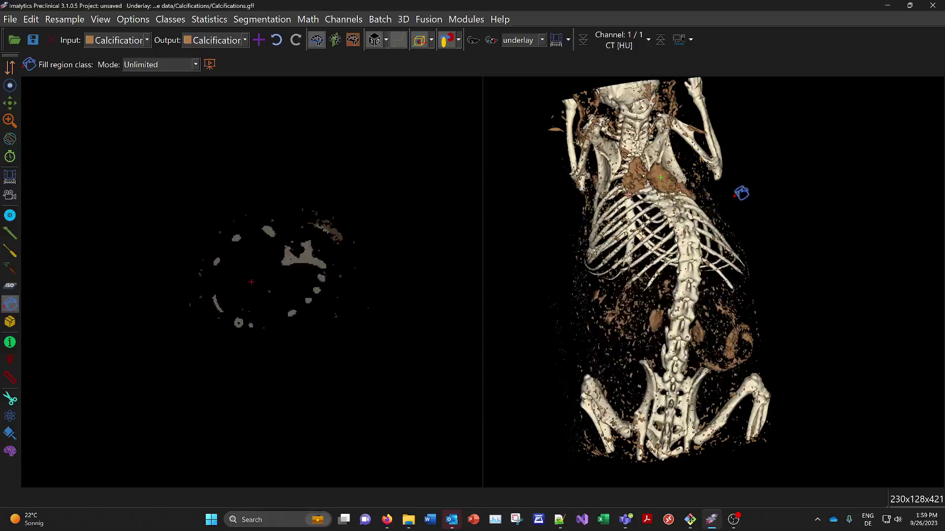
Step: Add a new class named Small as the output class
{"action": "mouse_move", "coordinate": [712, 222]}
{"action": "middle_mouse_down"}
{"action": "mouse_move", "coordinate": [718, 242]}
{"action": "mouse_move", "coordinate": [717, 209]}
{"action": "mouse_move", "coordinate": [718, 222]}
{"action": "middle_mouse_up"}
{"action": "right_click", "coordinate": [665, 168]}
{"action": "left_click", "coordinate": [697, 183]}
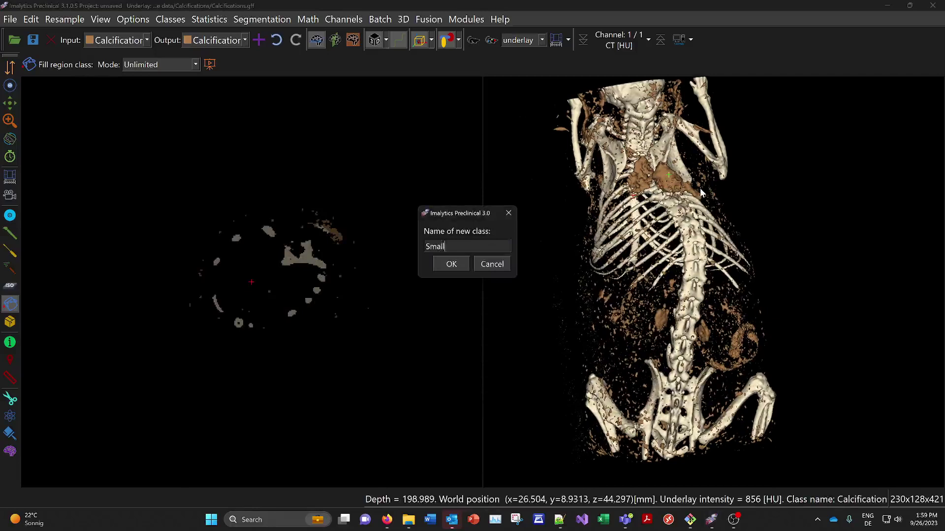
{"action": "type", "text": "Small"}
{"action": "key", "text": "Return"}
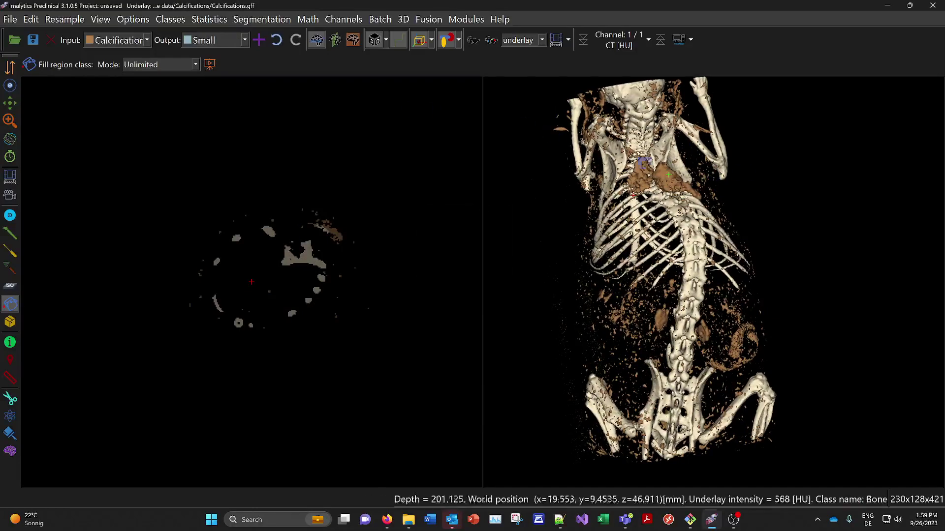
Step: Find the Calcification components with a maximum volume of 5 mm^3 and assign them to the Small class
{"action": "right_click", "coordinate": [661, 169]}
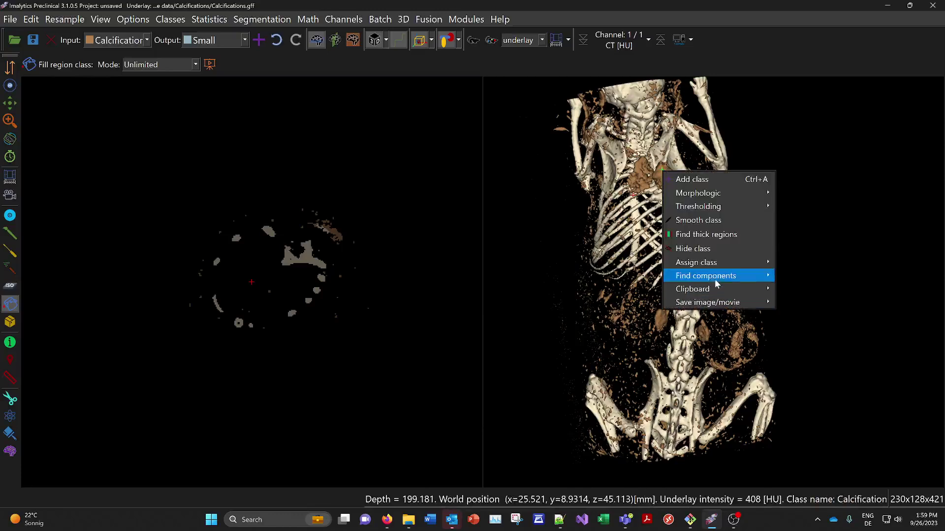
{"action": "mouse_move", "coordinate": [716, 284]}
{"action": "left_click", "coordinate": [807, 277]}
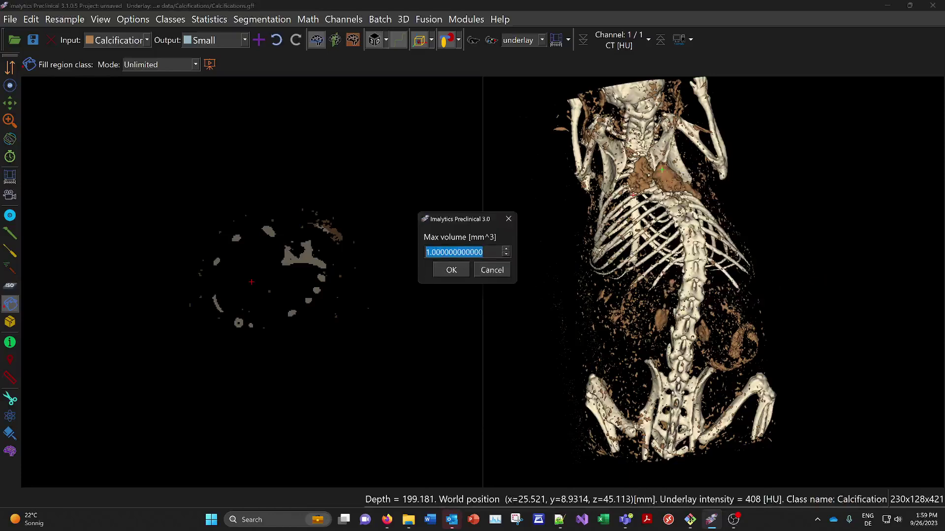
{"action": "type", "text": "5"}
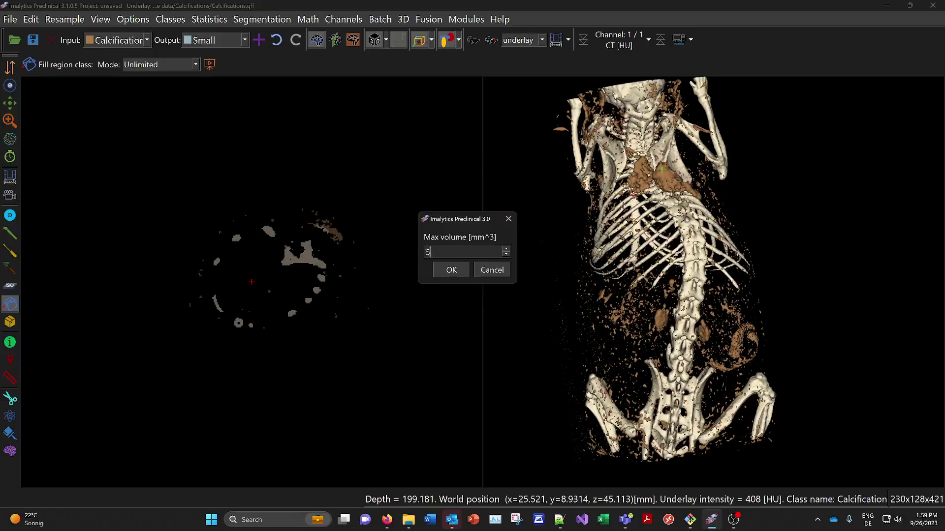
{"action": "left_click", "coordinate": [451, 270]}
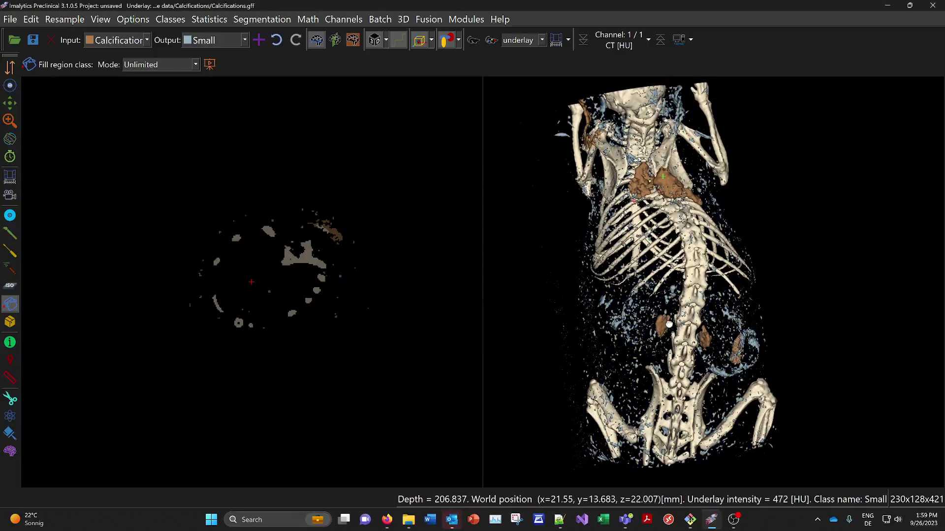
Step: Inspect the separated components in 3D, show the full CT image, and examine the slices through the abdominal region with the small components
{"action": "middle_click_drag", "start_coordinate": [665, 323], "coordinate": [672, 326]}
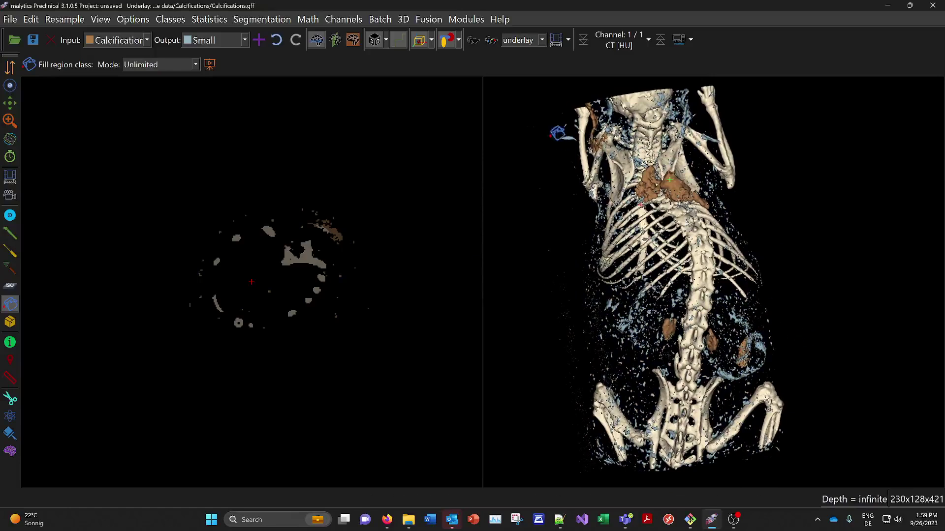
{"action": "middle_click_drag", "start_coordinate": [709, 317], "coordinate": [694, 272]}
{"action": "right_click_drag", "start_coordinate": [694, 290], "coordinate": [708, 277]}
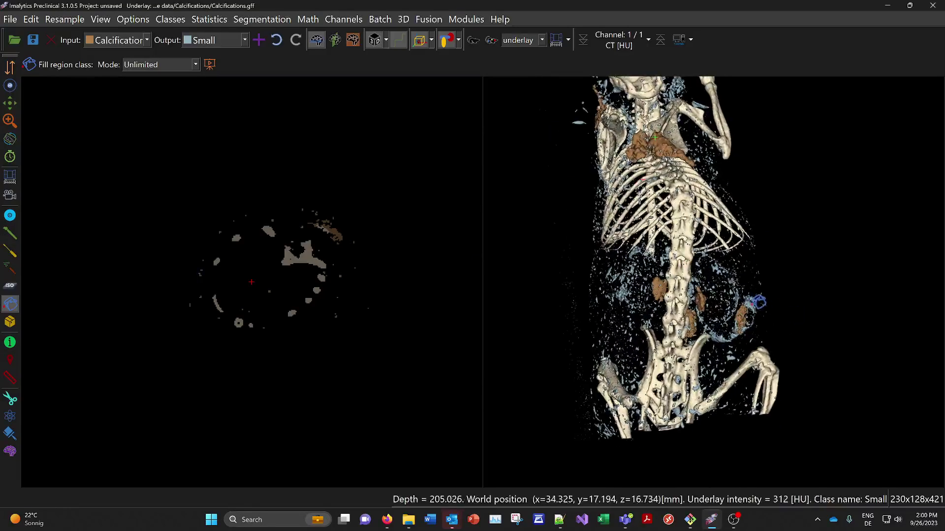
{"action": "left_click", "coordinate": [752, 304]}
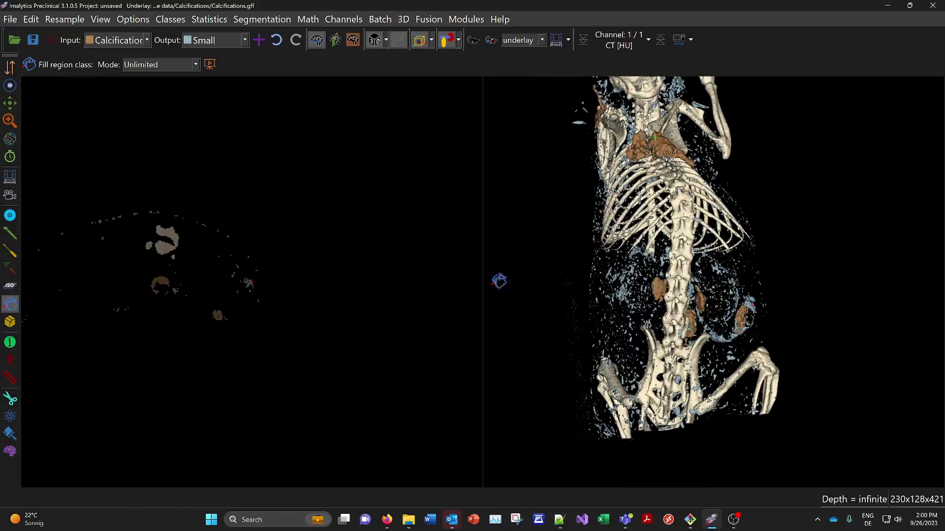
{"action": "left_click", "coordinate": [472, 41]}
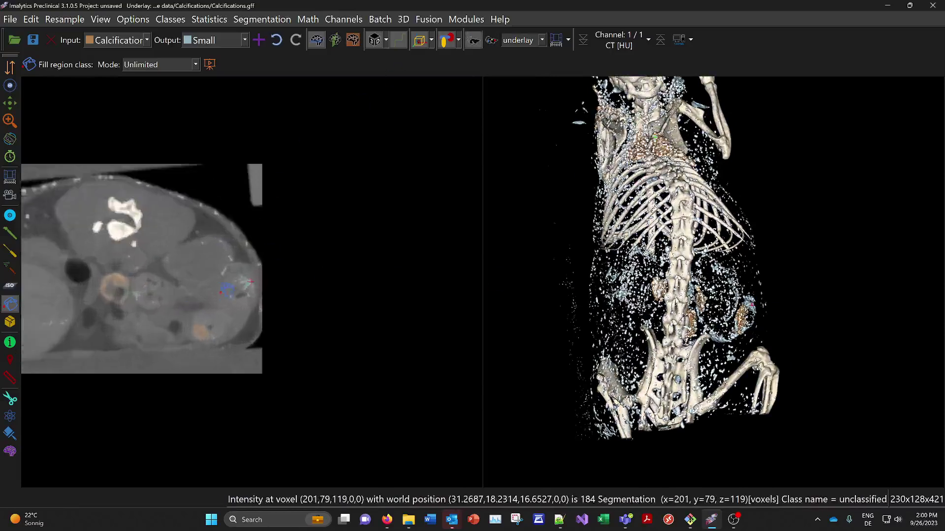
{"action": "right_click_drag", "start_coordinate": [226, 291], "coordinate": [220, 363]}
{"action": "left_click_drag", "start_coordinate": [221, 362], "coordinate": [219, 368]}
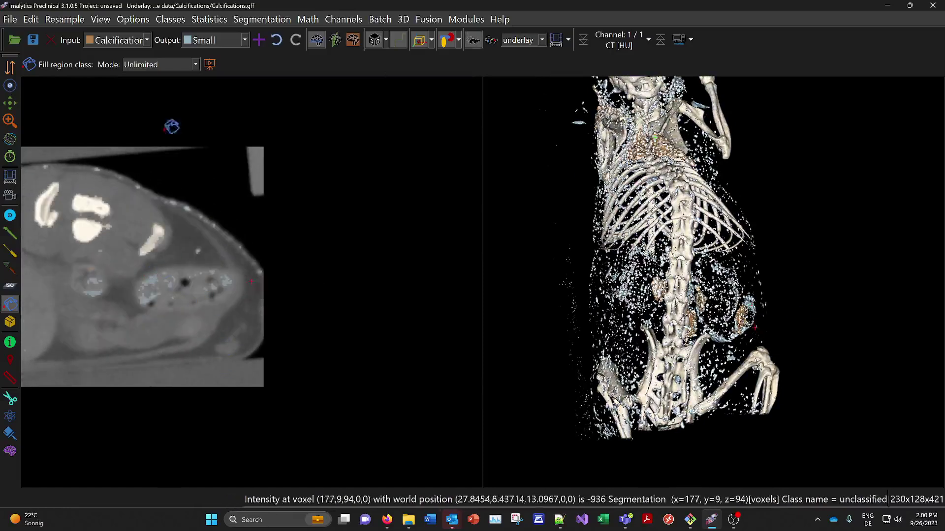
Step: Add a class named Feces and fill the Small component inside the intestine in the slice with it
{"action": "left_click", "coordinate": [259, 40]}
{"action": "type", "text": "Feces"}
{"action": "key", "text": "Return"}
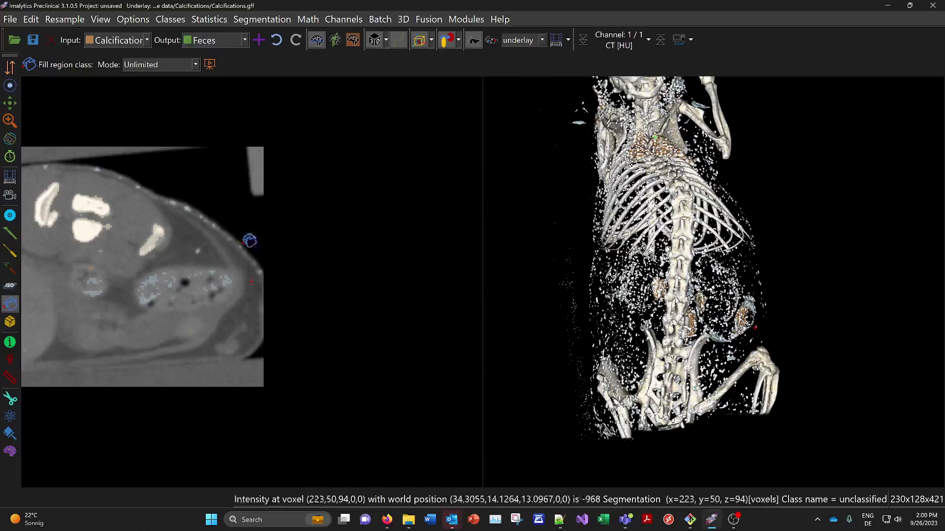
{"action": "left_click", "coordinate": [171, 280]}
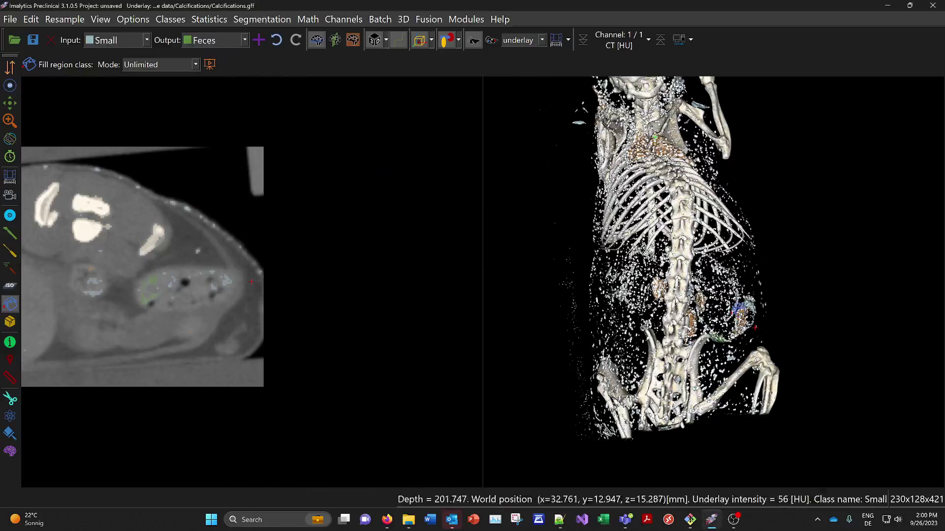
Step: Hide the full CT image and outline the Small fragments around the intestinal component in 3D with Draw segmentation, assigning them to Feces
{"action": "left_click", "coordinate": [473, 40]}
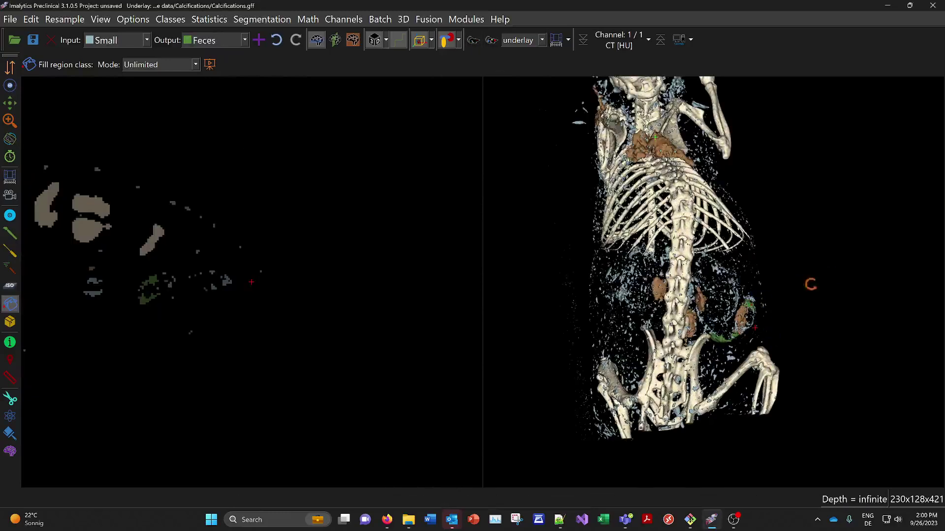
{"action": "middle_click_drag", "start_coordinate": [803, 284], "coordinate": [664, 295]}
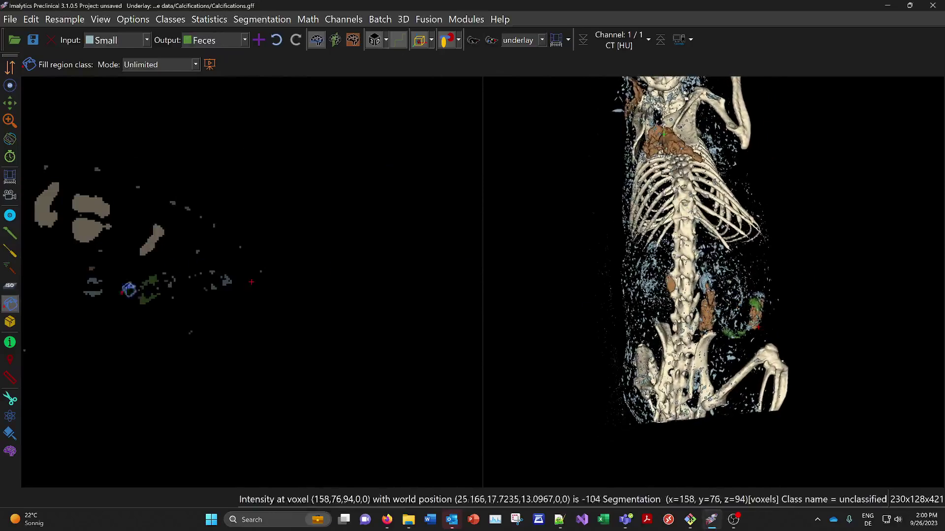
{"action": "left_click", "coordinate": [10, 234]}
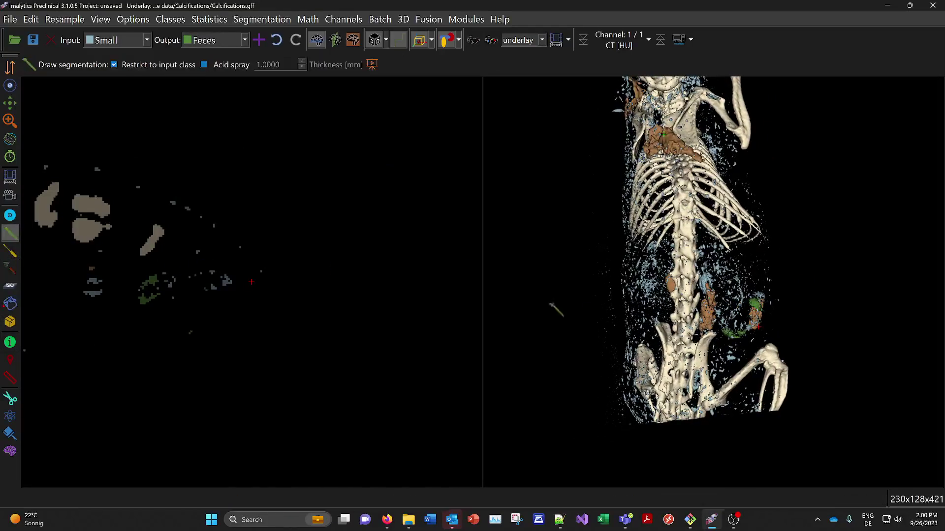
{"action": "mouse_move", "coordinate": [753, 329]}
{"action": "middle_mouse_down"}
{"action": "mouse_move", "coordinate": [780, 359]}
{"action": "mouse_move", "coordinate": [771, 324]}
{"action": "middle_mouse_up"}
{"action": "scroll", "coordinate": [772, 323], "scroll_direction": "up", "scroll_amount": 2}
{"action": "left_click_drag", "start_coordinate": [768, 340], "coordinate": [783, 352]}
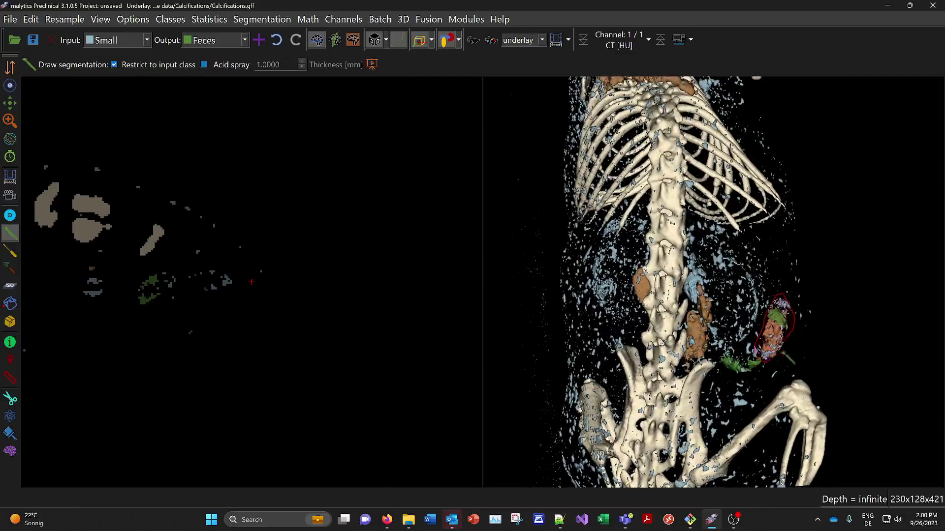
{"action": "left_click_drag", "start_coordinate": [782, 354], "coordinate": [765, 362]}
{"action": "mouse_move", "coordinate": [752, 359]}
{"action": "middle_mouse_down"}
{"action": "mouse_move", "coordinate": [797, 354]}
{"action": "mouse_move", "coordinate": [778, 354]}
{"action": "middle_mouse_up"}
Step: Fill the remaining Calcification component among the green intestinal fragments with Feces using Fill region class, and check the result in 3D
{"action": "left_click", "coordinate": [10, 304]}
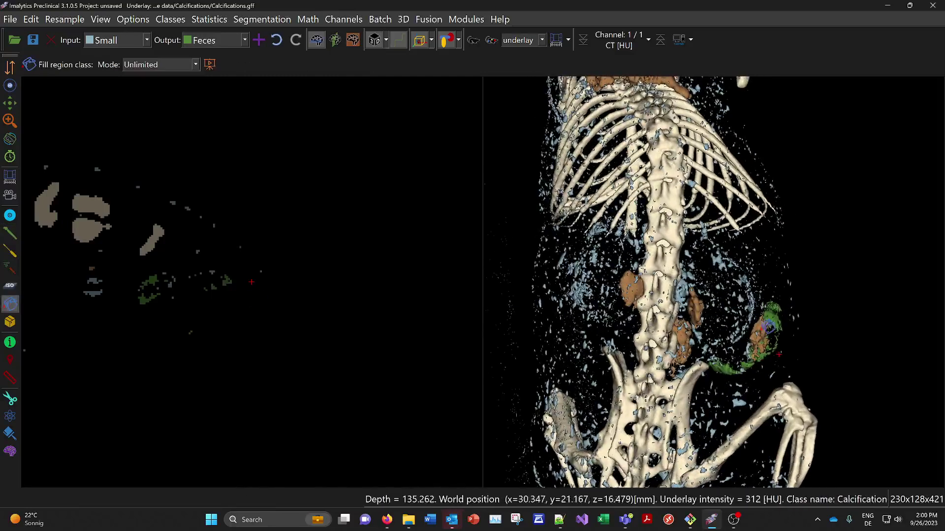
{"action": "left_click", "coordinate": [762, 329]}
{"action": "mouse_move", "coordinate": [784, 354]}
{"action": "middle_mouse_down"}
{"action": "mouse_move", "coordinate": [772, 281]}
{"action": "mouse_move", "coordinate": [672, 278]}
{"action": "mouse_move", "coordinate": [600, 306]}
{"action": "mouse_move", "coordinate": [789, 356]}
{"action": "mouse_move", "coordinate": [773, 353]}
{"action": "middle_mouse_up"}
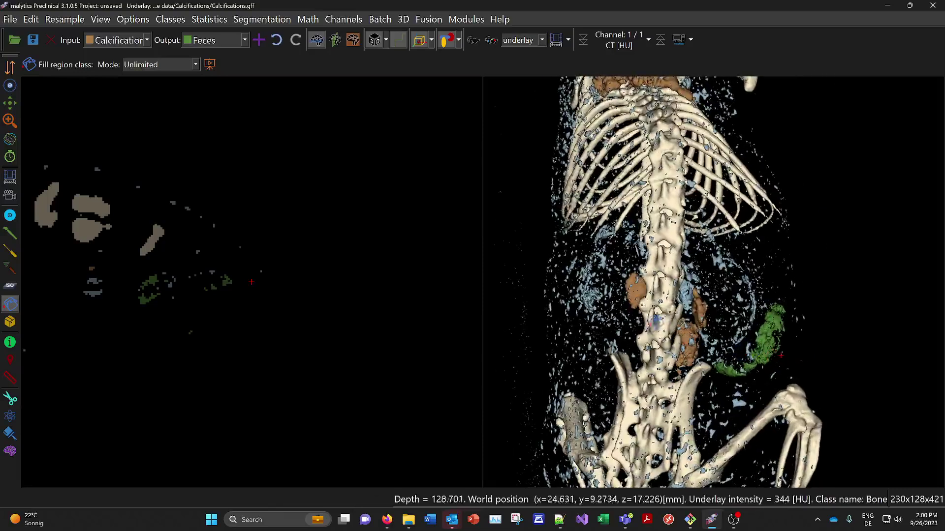
{"action": "scroll", "coordinate": [653, 322], "scroll_direction": "down", "scroll_amount": 5}
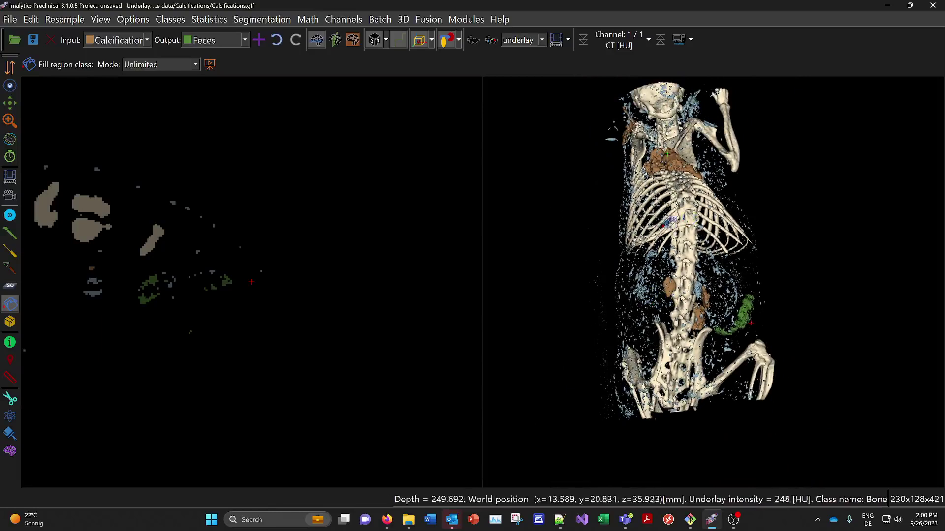
{"action": "left_click_drag", "start_coordinate": [689, 219], "coordinate": [738, 267]}
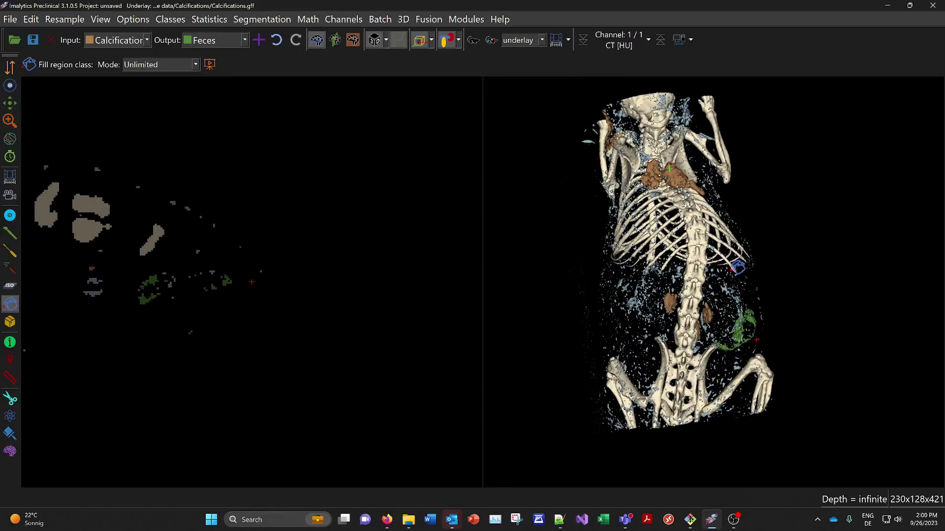